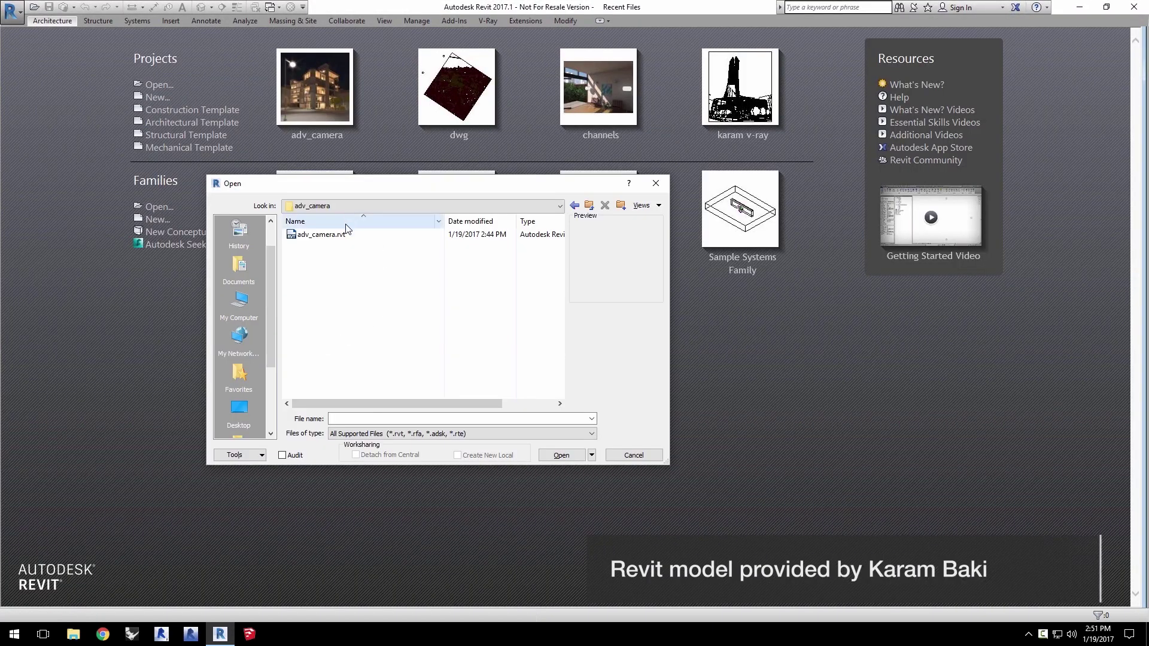
# Step: Open the adv_camera.rvt project from the Recent Files list
pyautogui.click(340, 235)
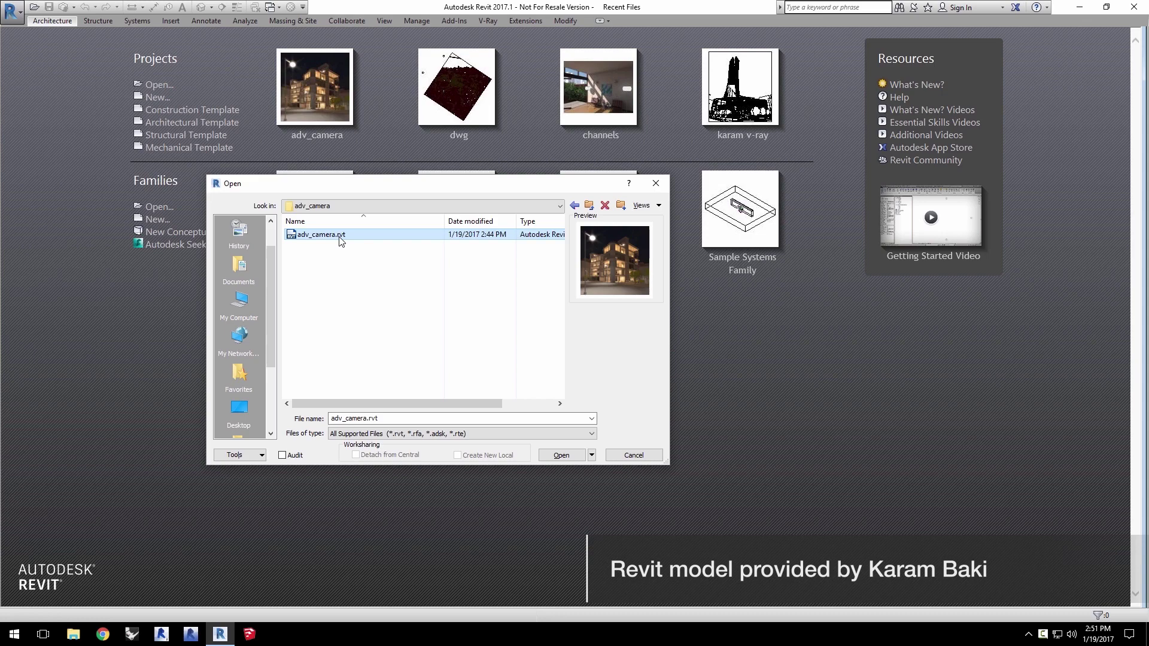
pyautogui.doubleClick(359, 234)
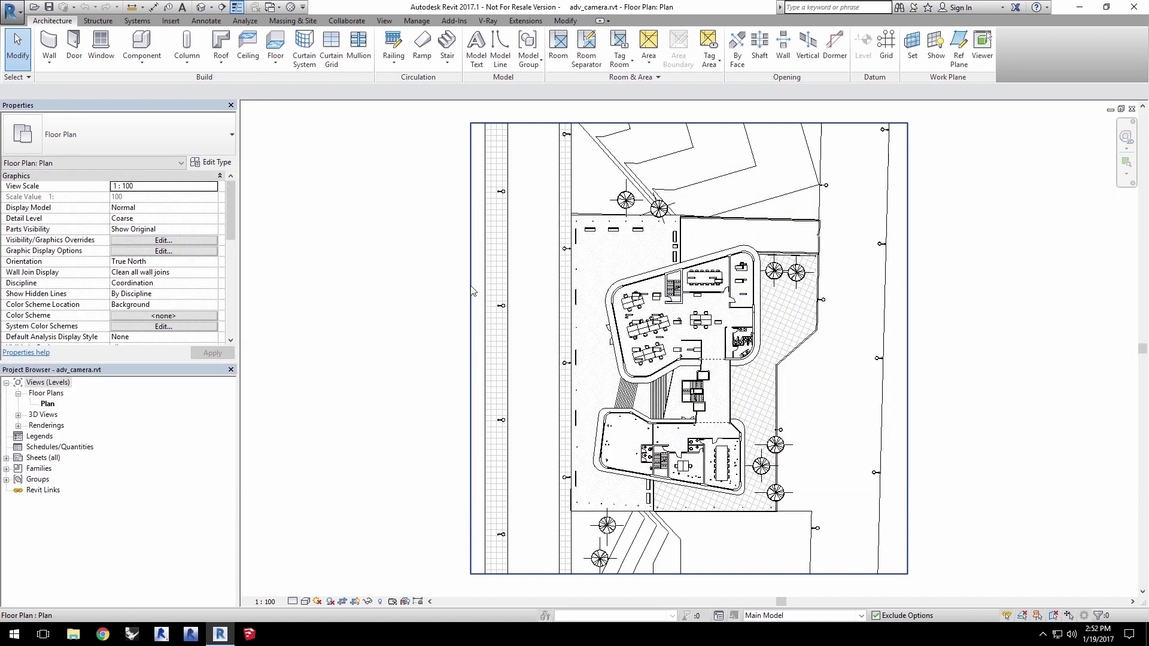
# Step: Set V-Ray's current view to Render at crop-region printer resolution 591 x 596 (150 DPI)
pyautogui.click(487, 21)
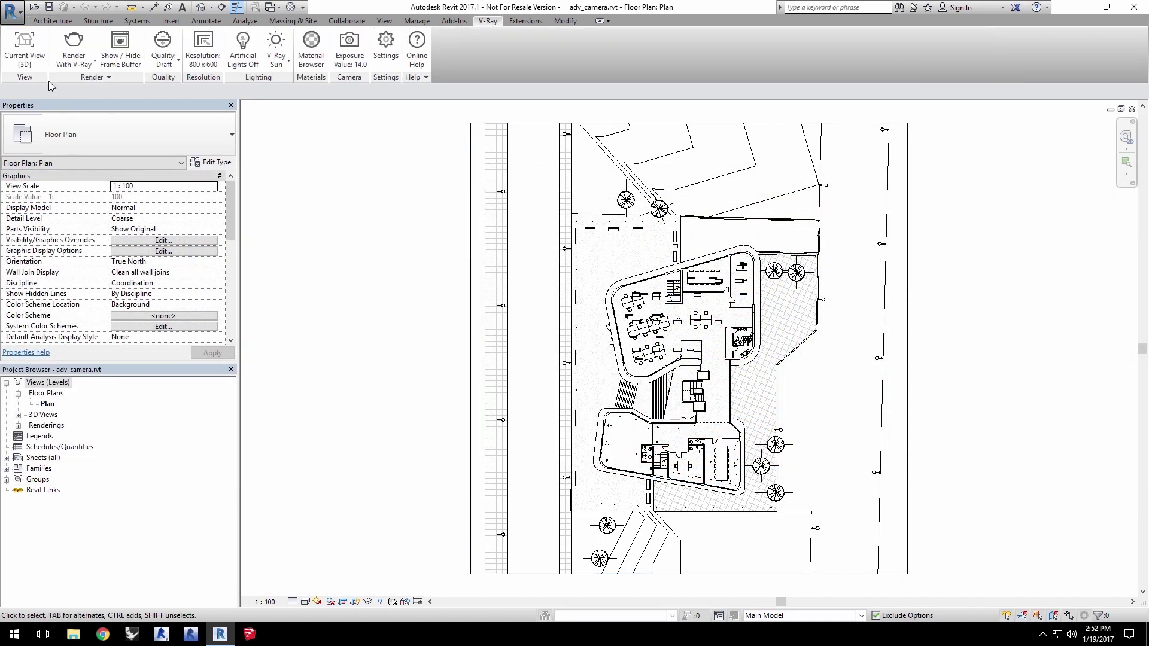
pyautogui.click(35, 59)
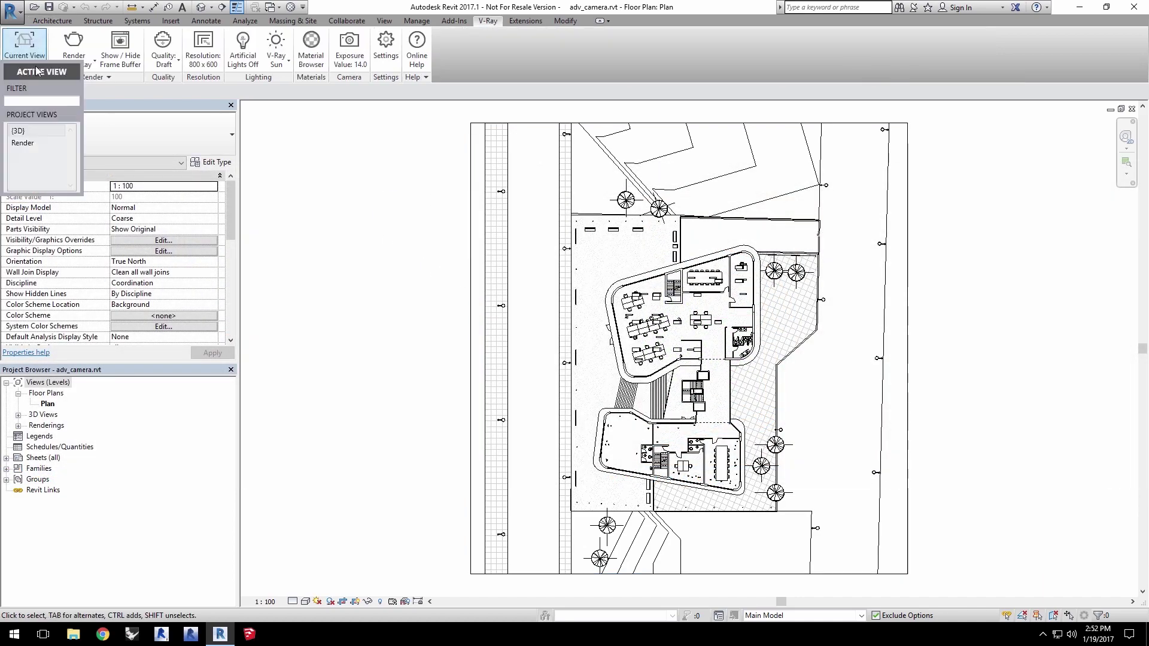
pyautogui.click(24, 144)
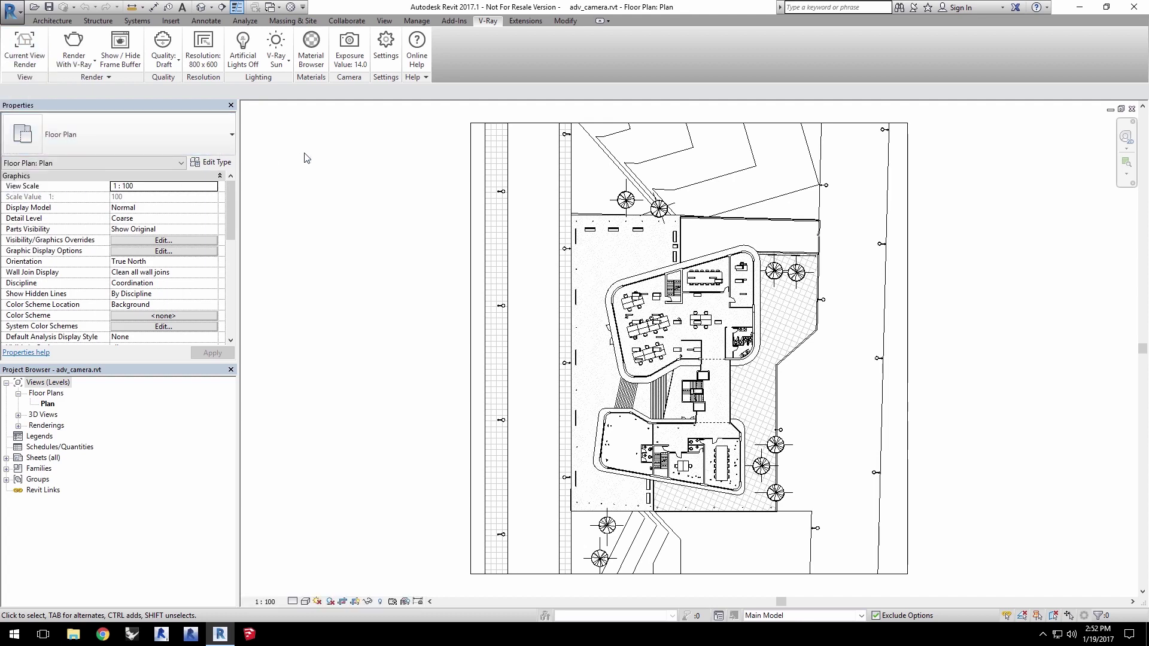
pyautogui.click(203, 54)
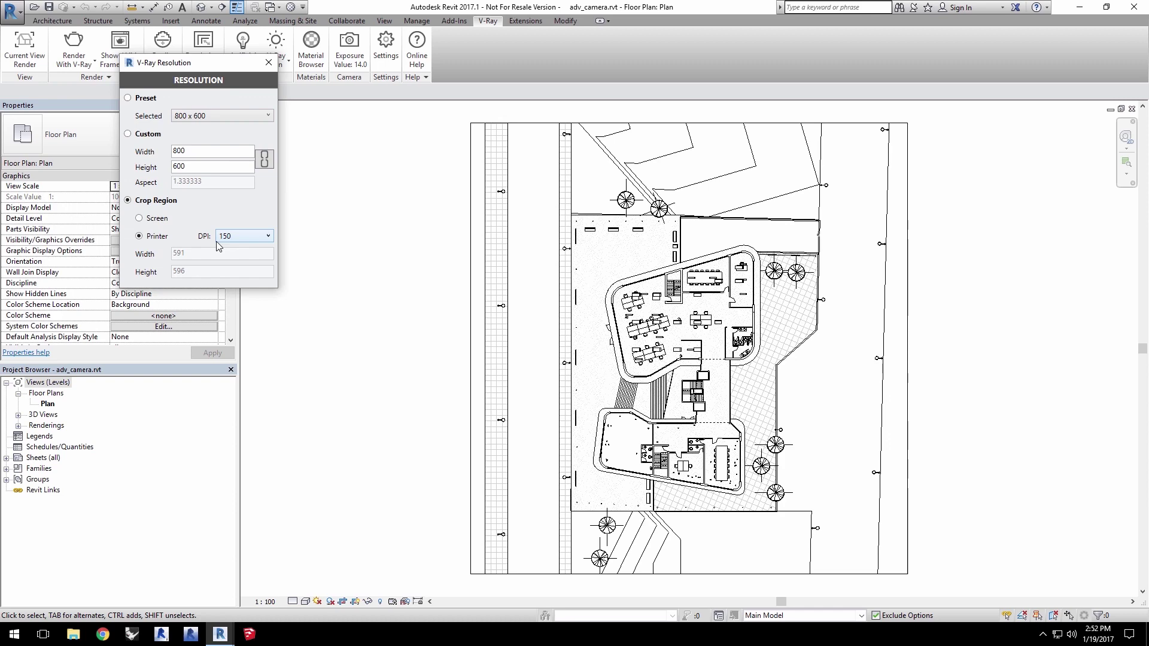
pyautogui.click(267, 63)
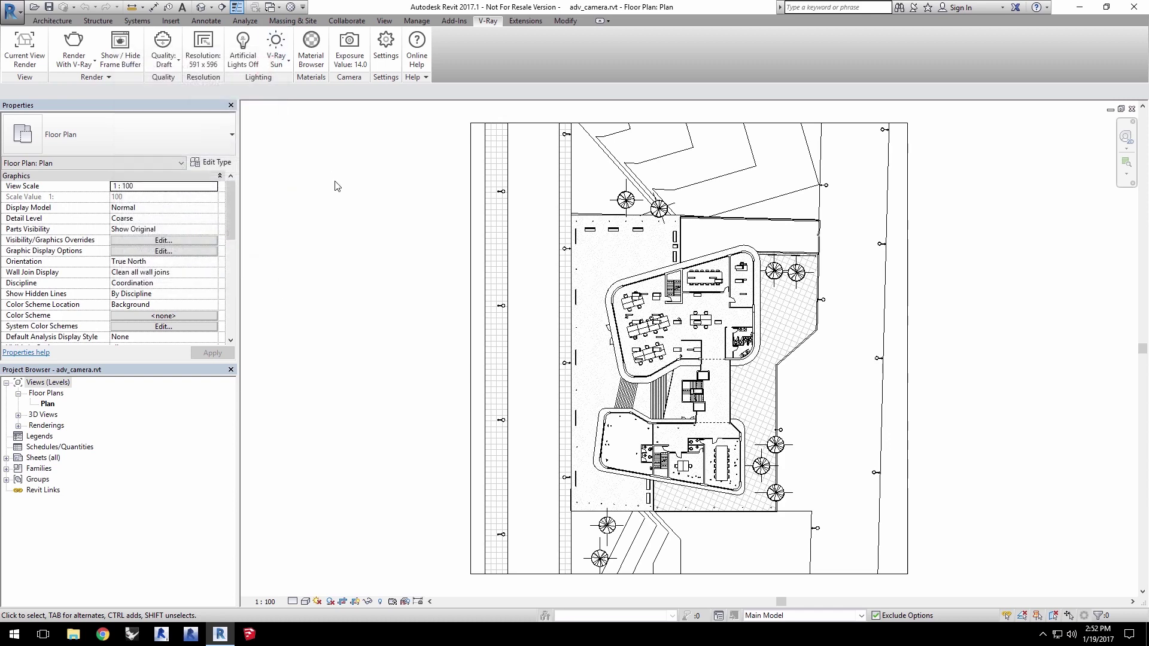
pyautogui.click(383, 70)
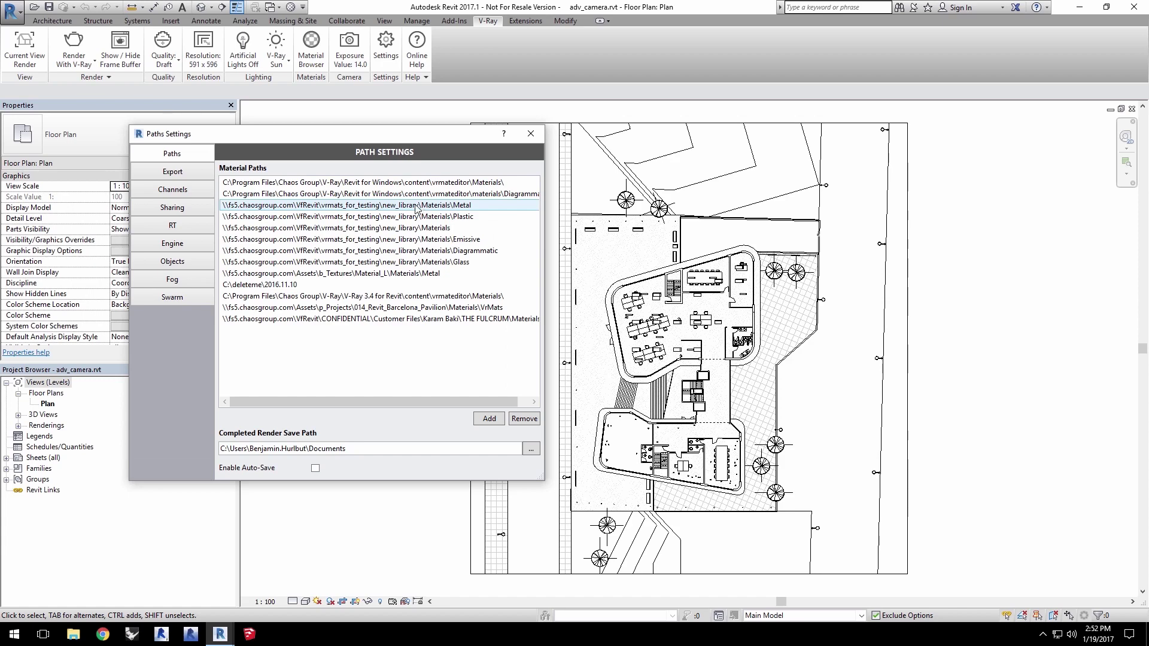
pyautogui.click(195, 224)
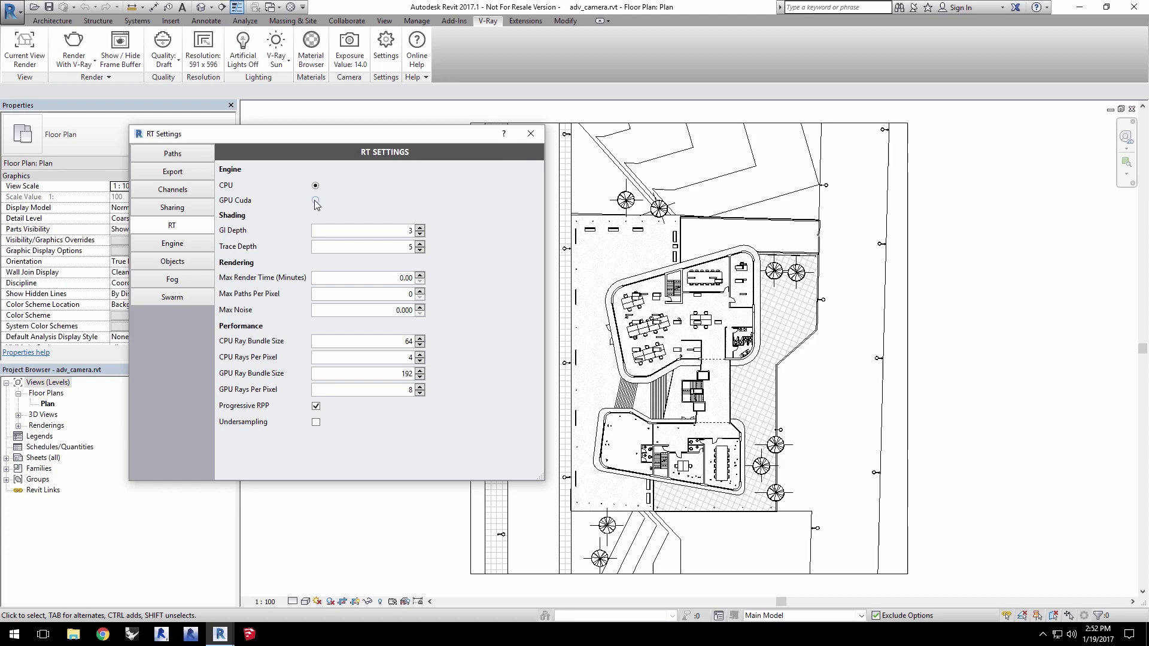
pyautogui.click(530, 134)
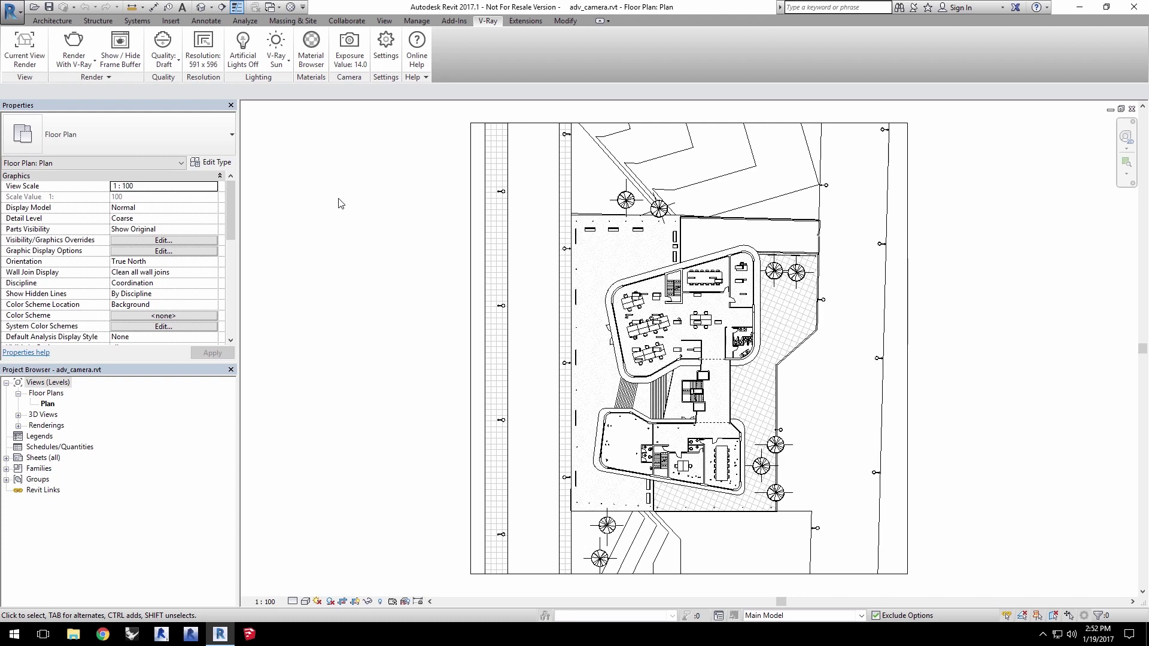
# Step: Start a V-Ray RT interactive render and set the camera effect Defocus to 0.65
pyautogui.click(75, 60)
pyautogui.click(71, 106)
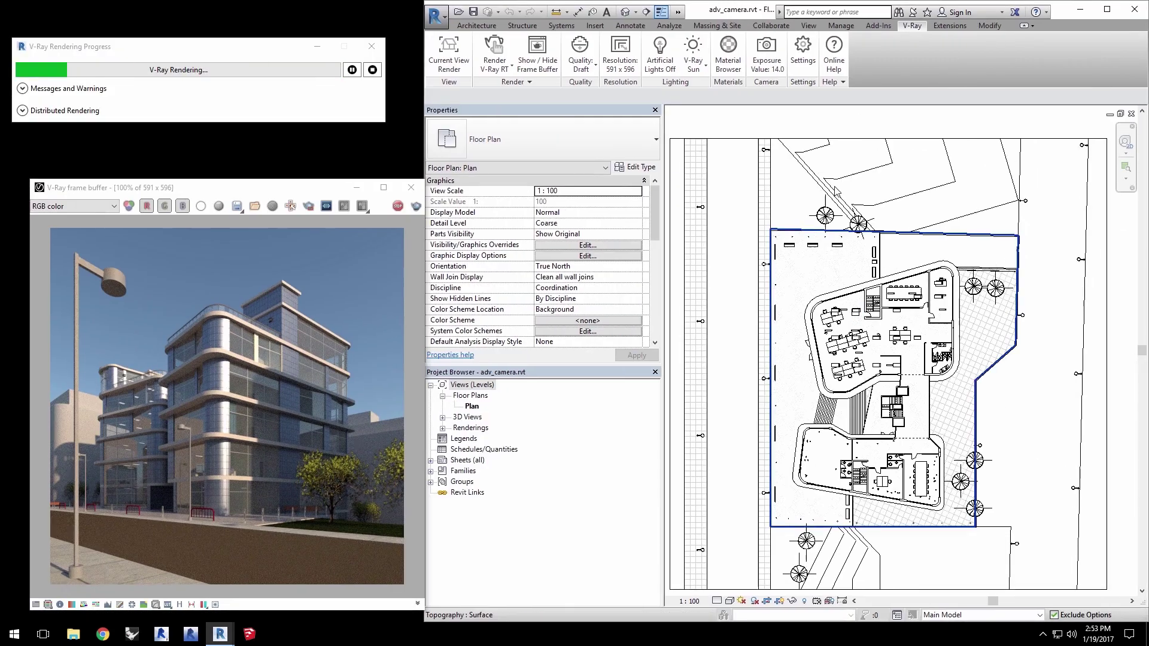
pyautogui.click(775, 48)
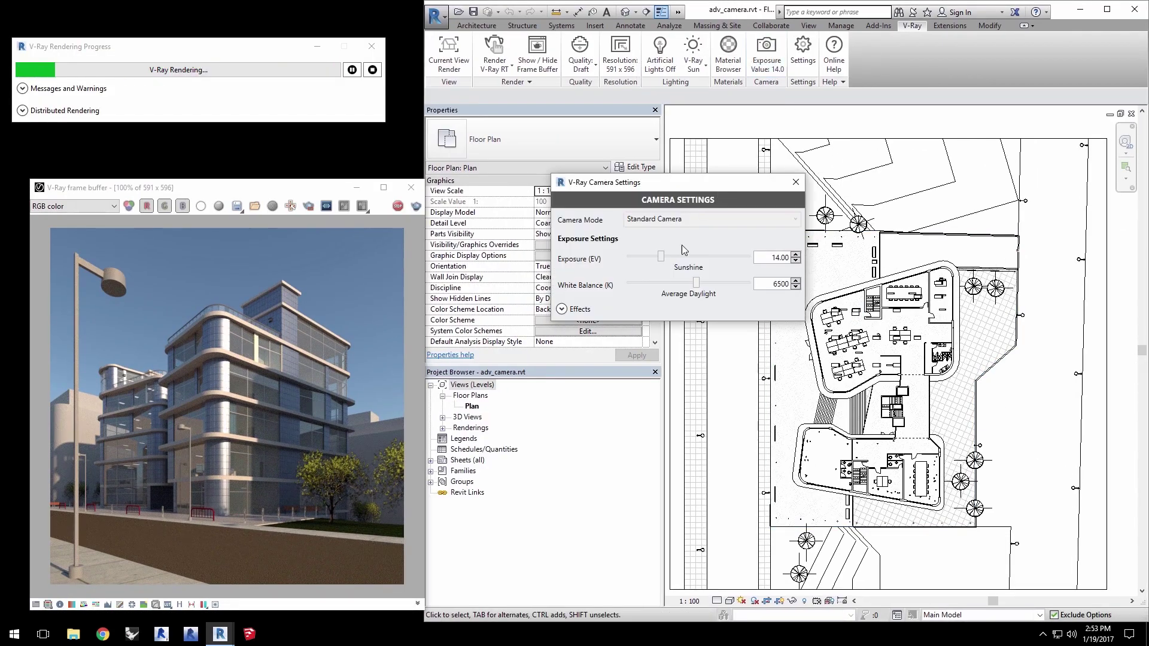
pyautogui.click(562, 309)
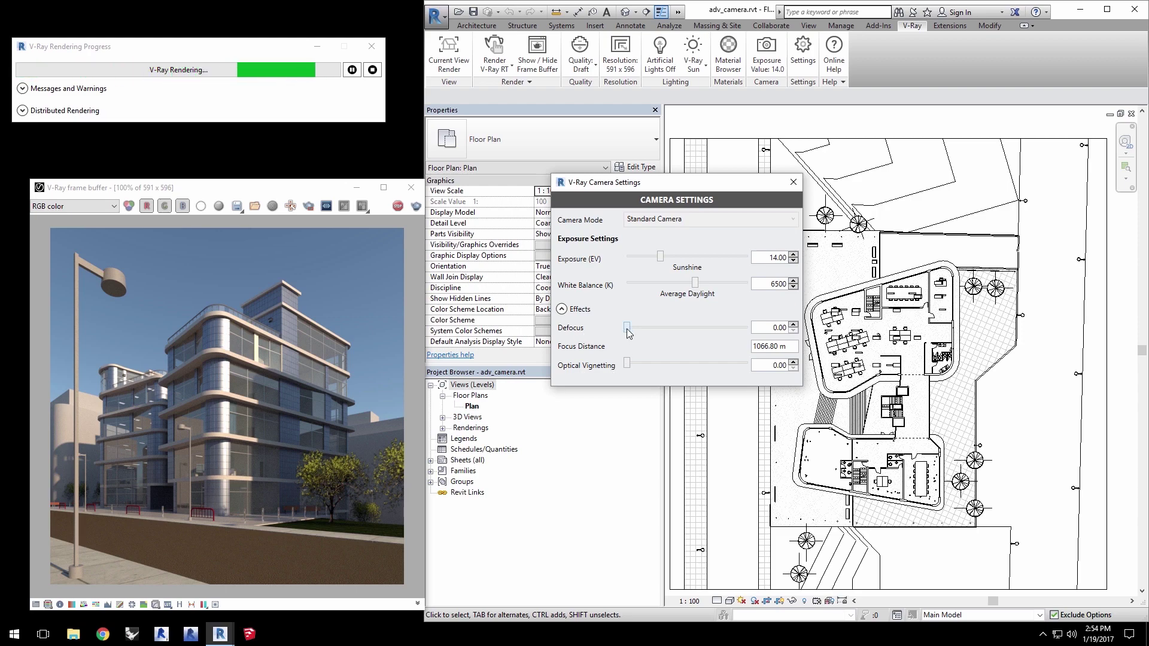
pyautogui.moveTo(652, 328); pyautogui.dragTo(691, 328)
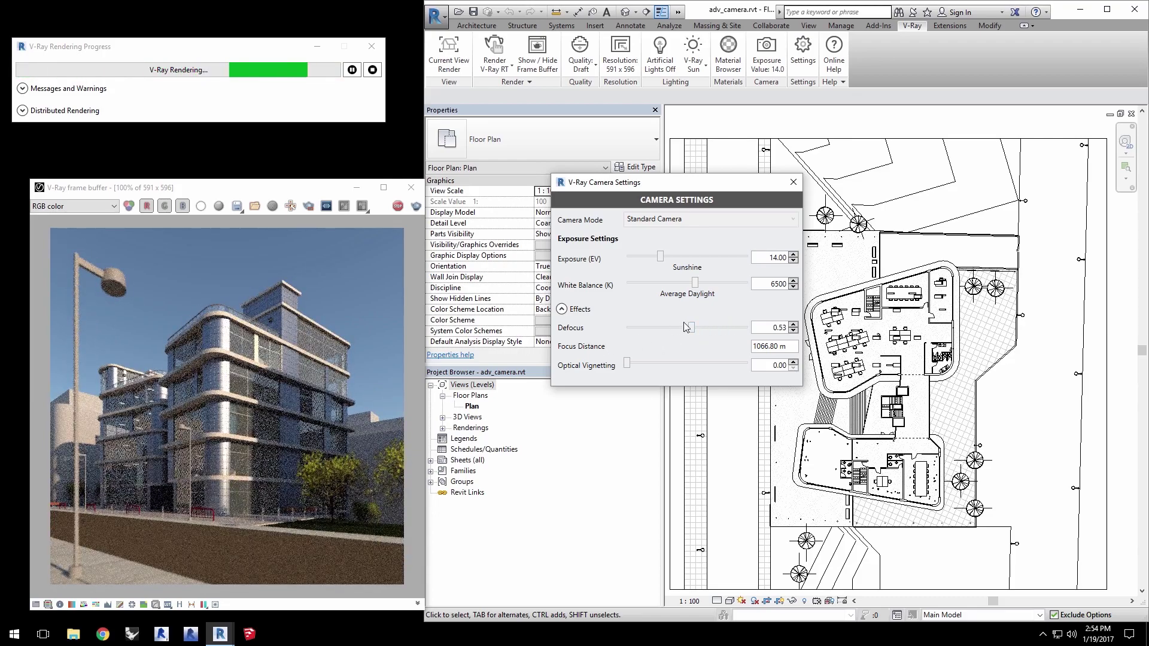
pyautogui.click(706, 328)
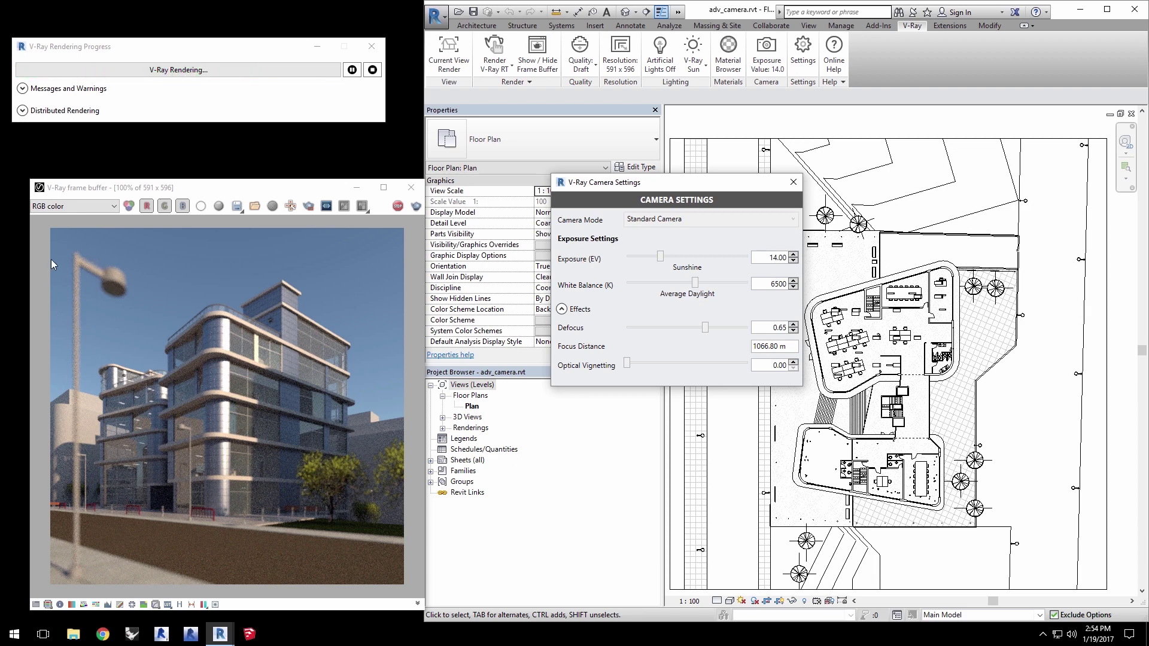
pyautogui.moveTo(711, 557); pyautogui.dragTo(787, 451, button='middle')
pyautogui.scroll(3, 787, 450)
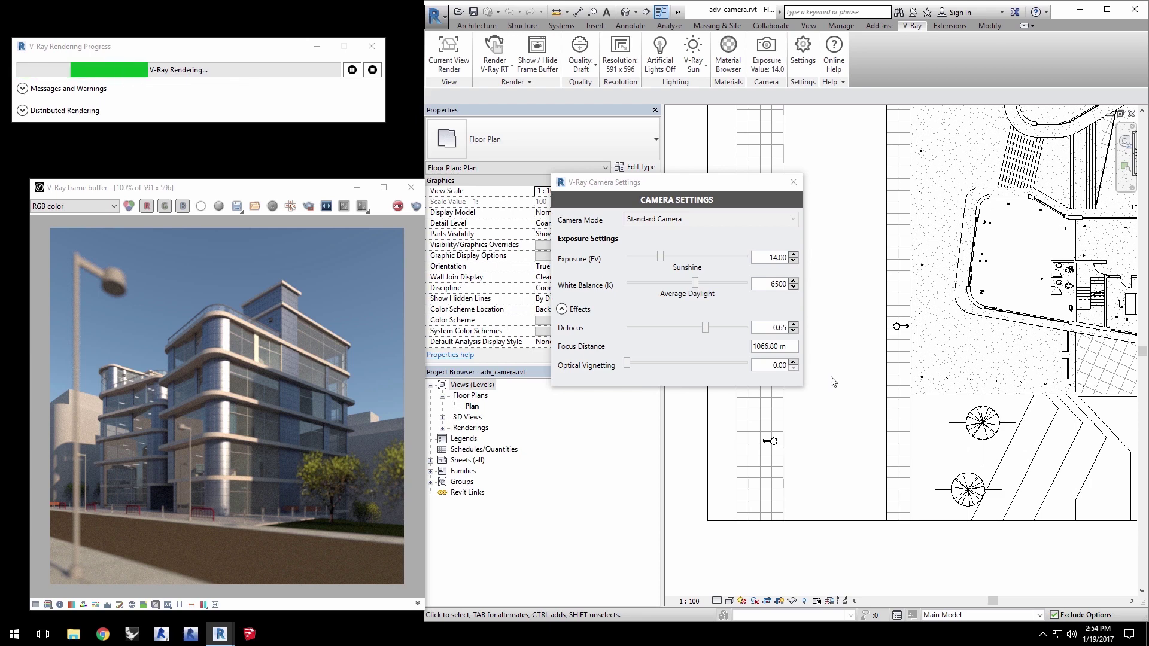
# Step: Show the Render view's camera on the floor plan and start the Detail Line tool
pyautogui.click(443, 417)
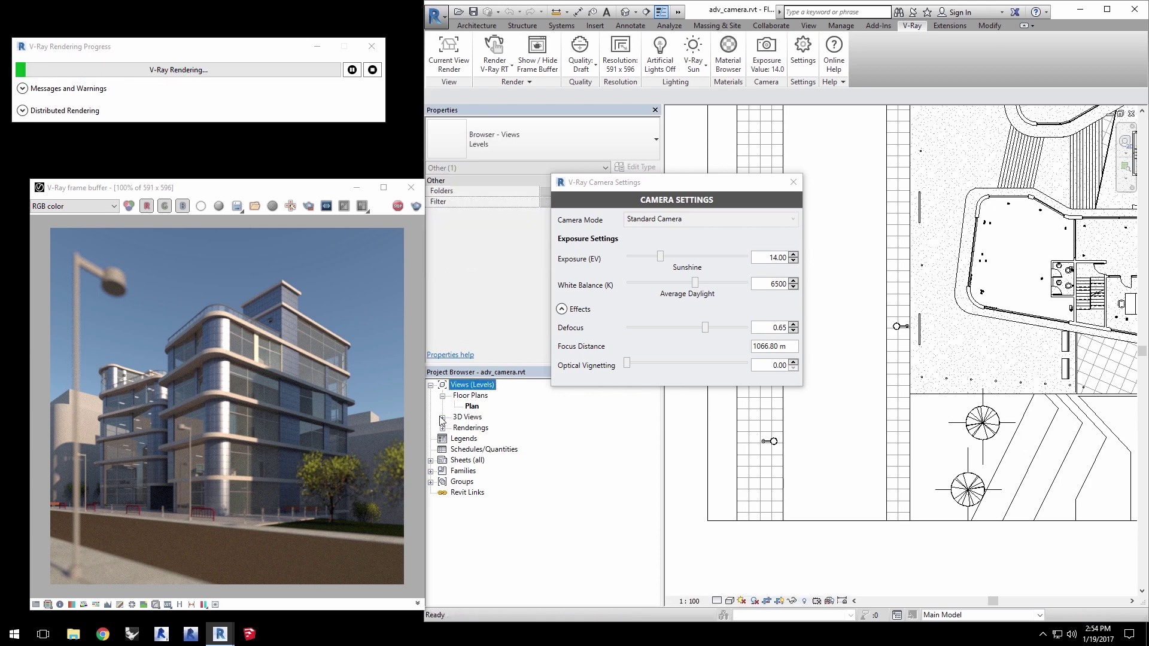
pyautogui.rightClick(474, 428)
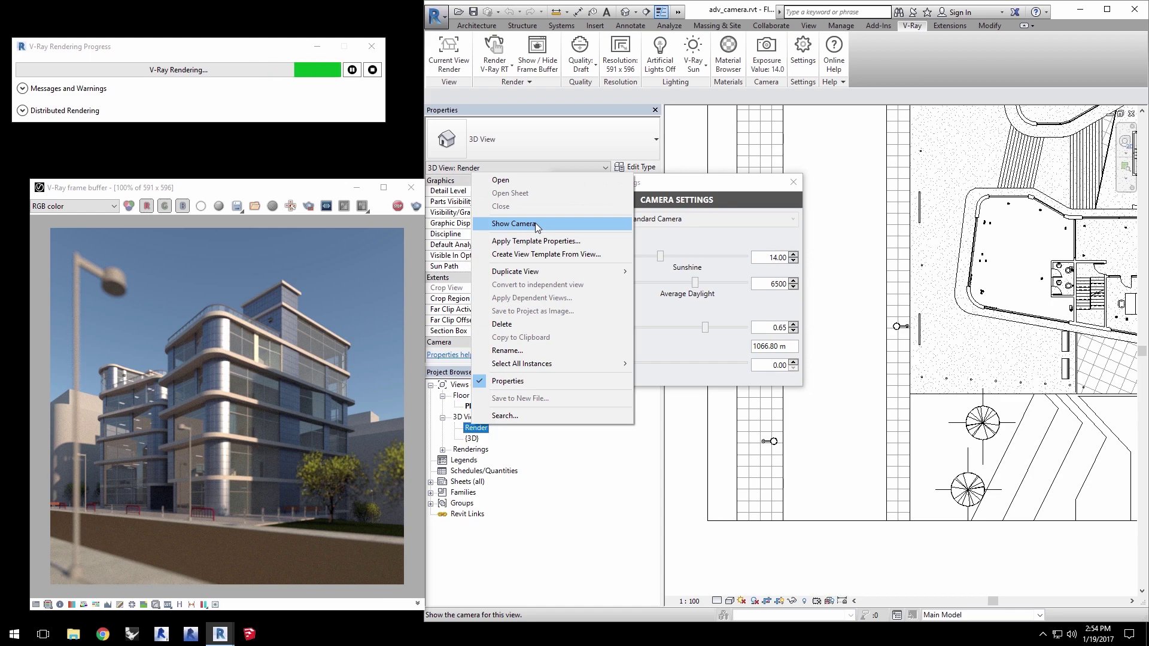
pyautogui.click(514, 224)
pyautogui.moveTo(832, 454); pyautogui.dragTo(912, 467, button='middle')
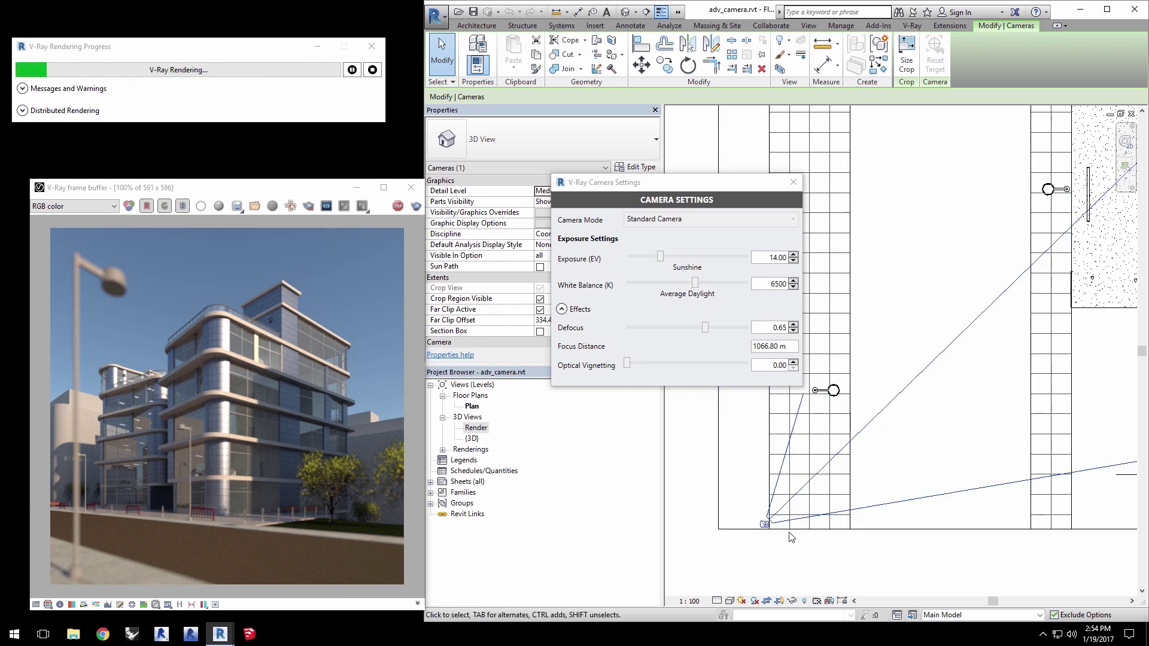
pyautogui.click(629, 25)
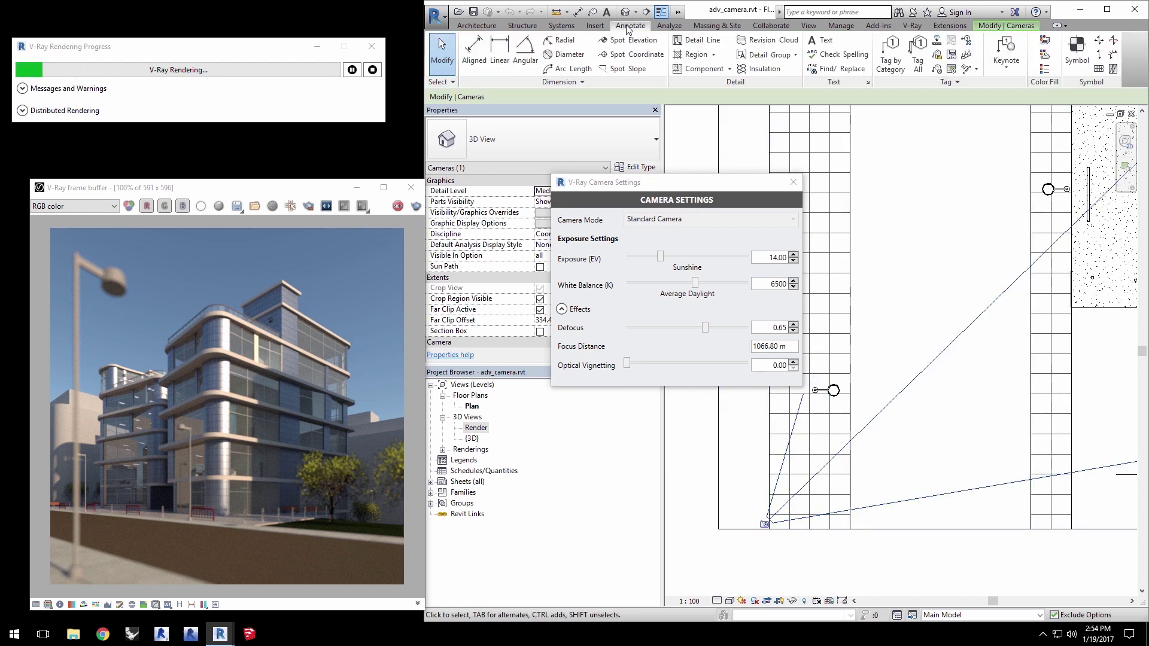
pyautogui.click(690, 42)
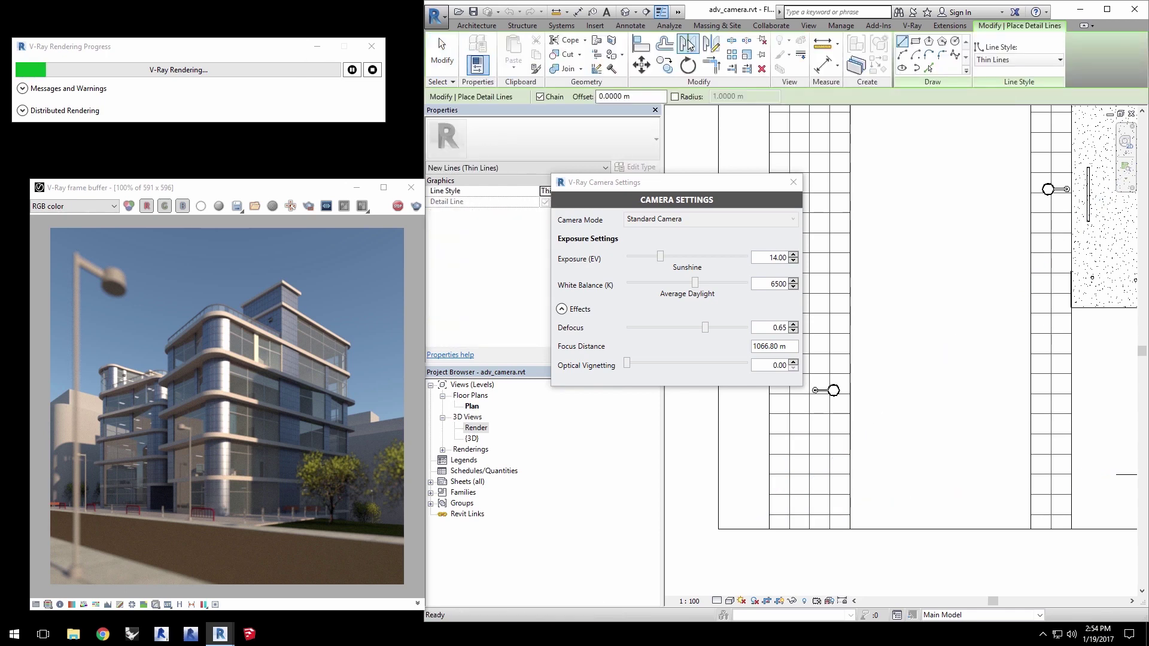
# Step: Draw a detail circle measuring 7.3 m from the camera to the near street light
pyautogui.click(955, 41)
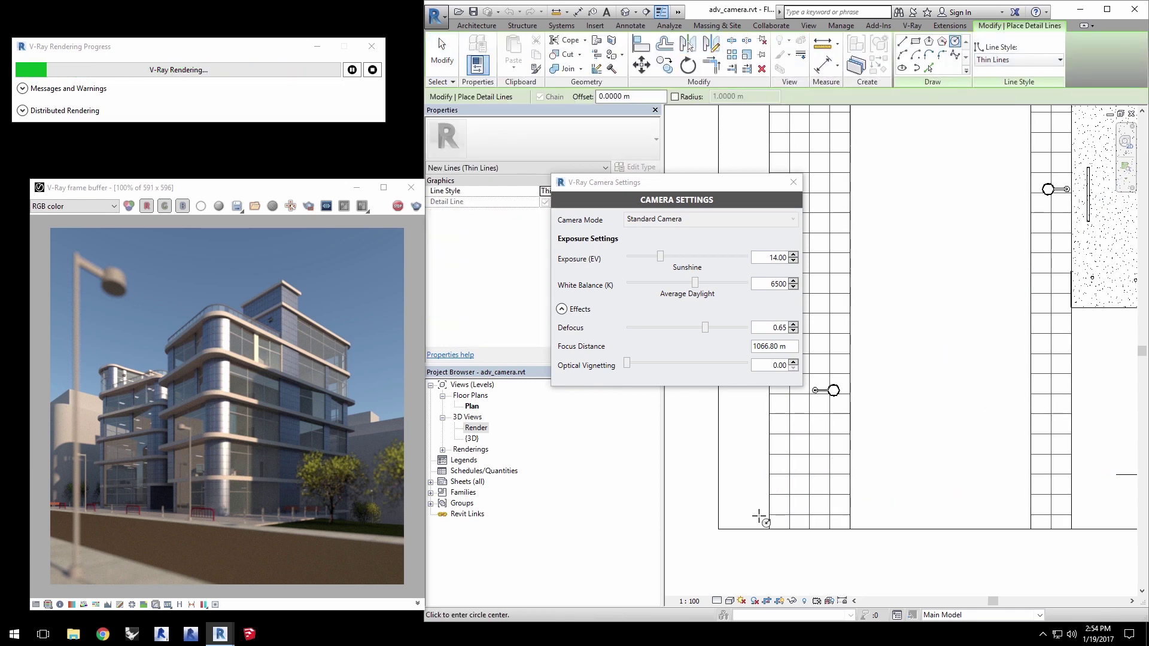
pyautogui.click(757, 518)
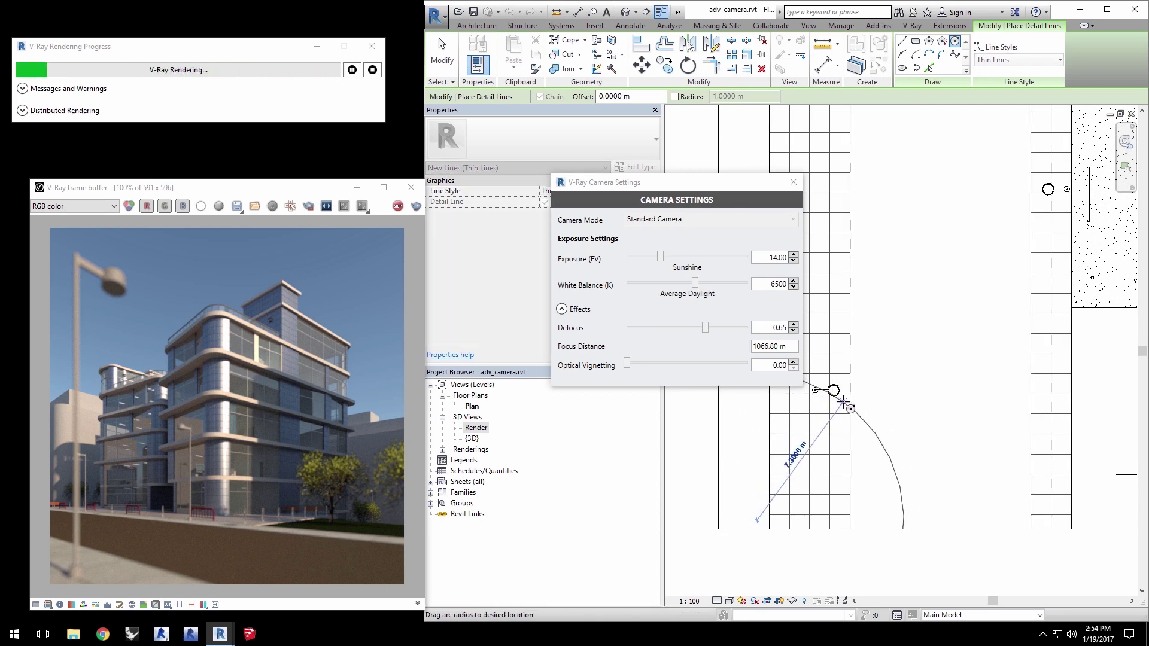
pyautogui.click(841, 400)
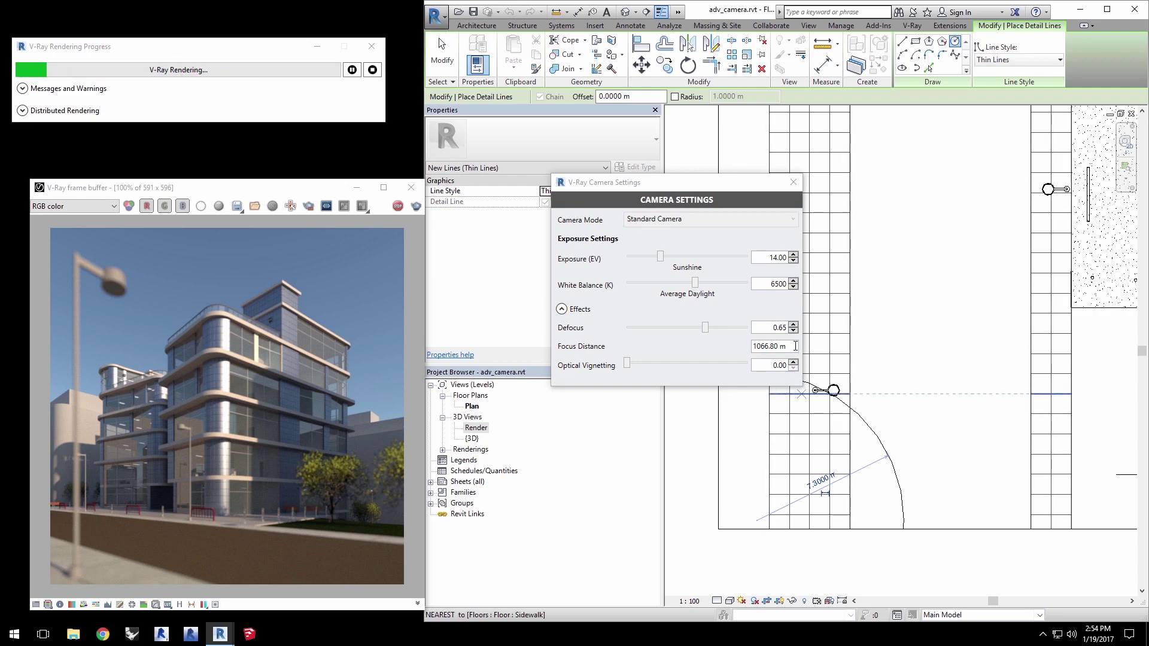
# Step: Set the V-Ray camera Focus Distance to 7.30 m
pyautogui.moveTo(795, 346); pyautogui.dragTo(752, 352)
pyautogui.write('7.')
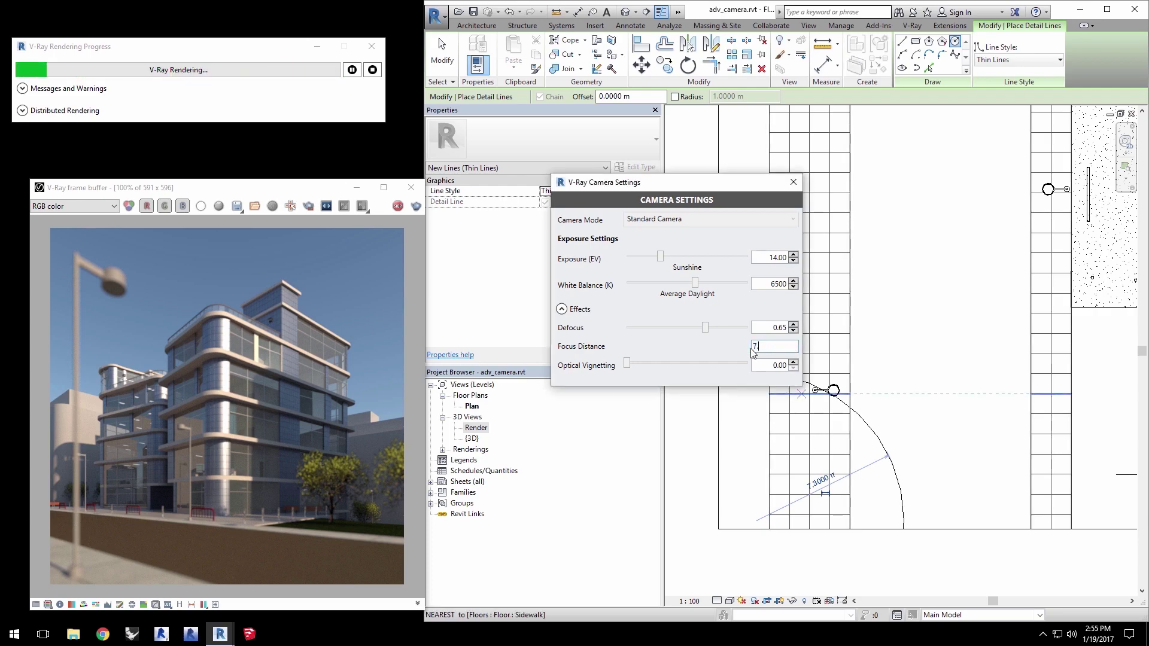
pyautogui.write('3')
pyautogui.press('Return')
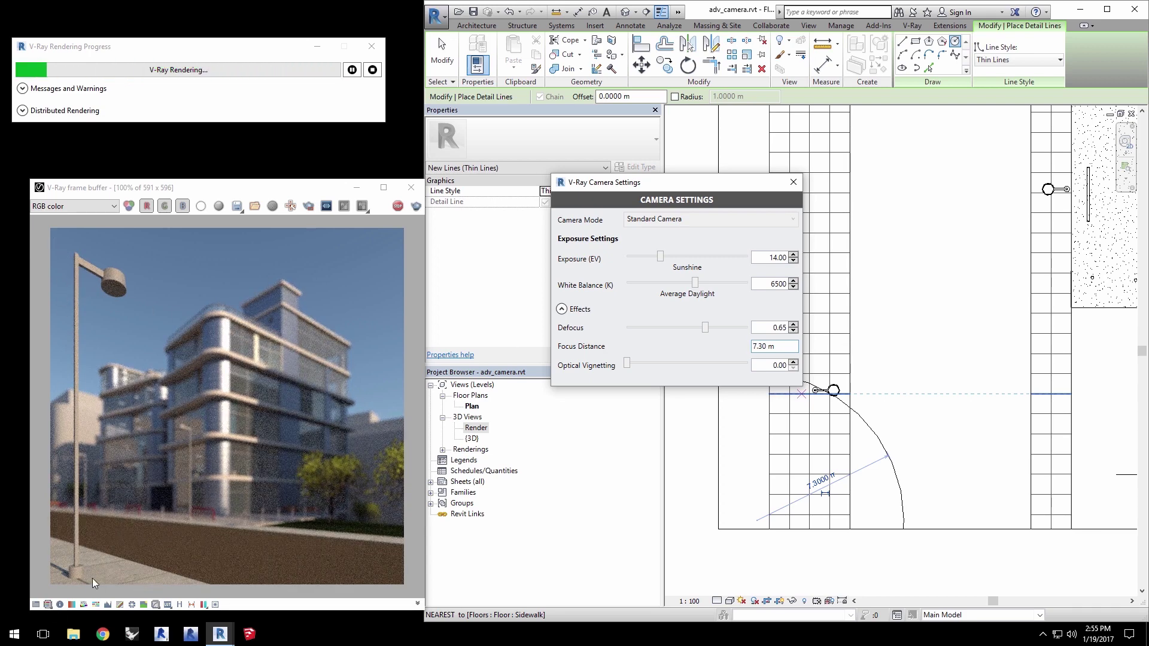
# Step: Extend the measuring arc to the building's rounded corner, about 28.8 m away
pyautogui.moveTo(966, 432); pyautogui.dragTo(936, 390, button='middle')
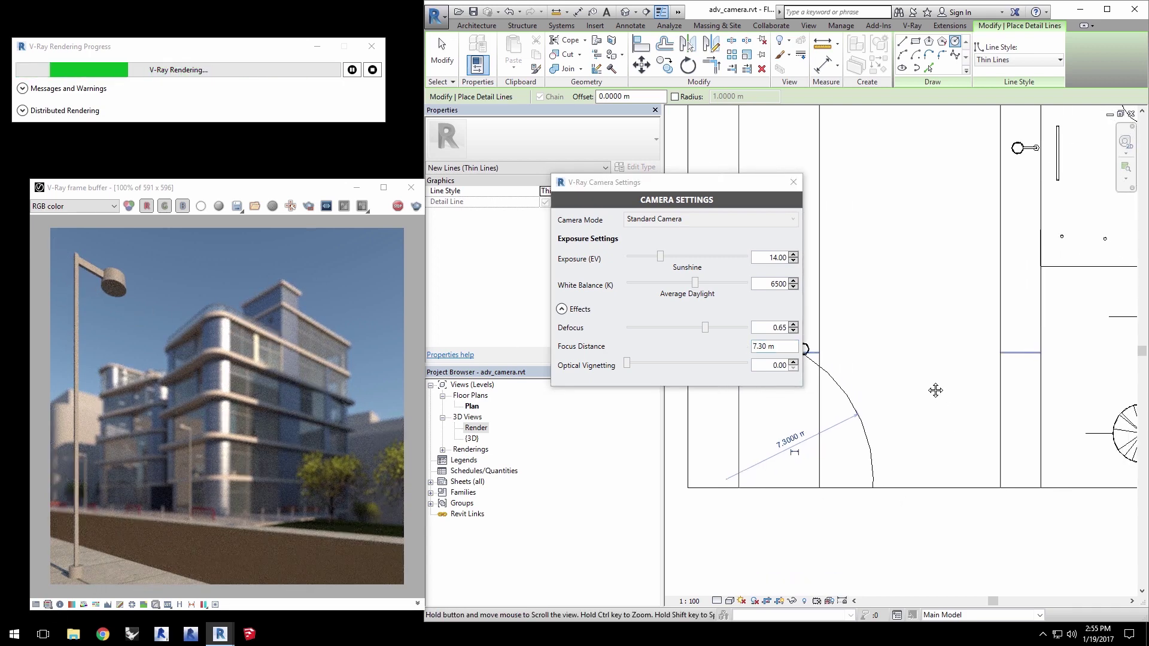
pyautogui.scroll(-3, 935, 390)
pyautogui.scroll(4, 898, 319)
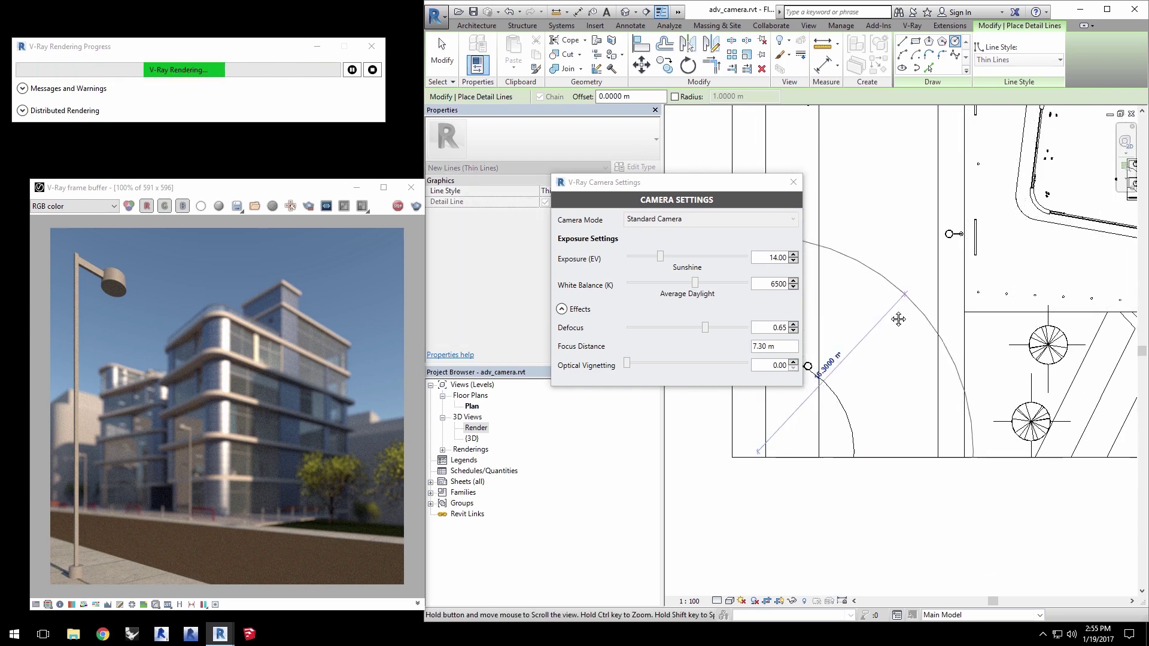
pyautogui.scroll(5, 1017, 239)
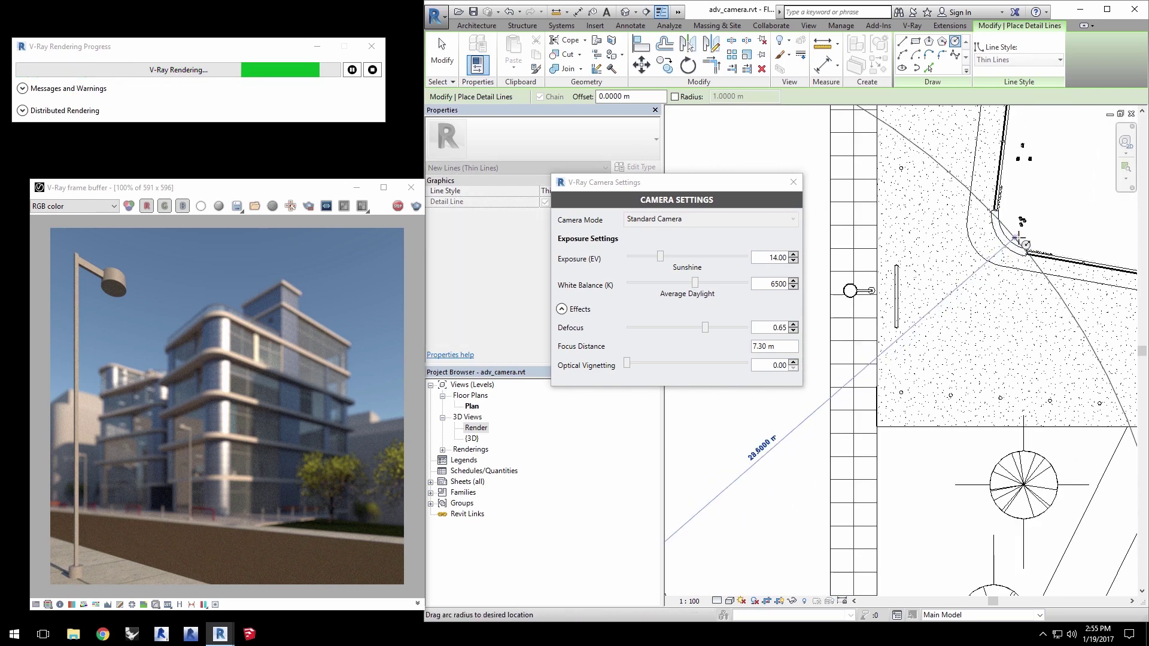
pyautogui.click(1019, 238)
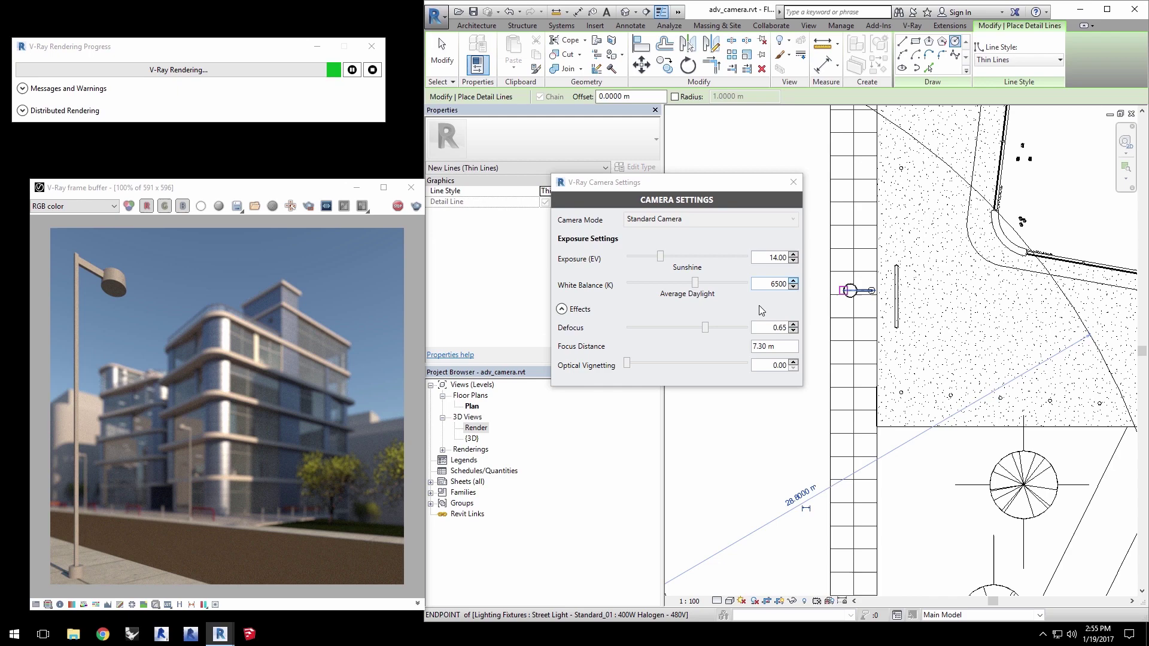
# Step: Change the camera Focus Distance to 30.00 m
pyautogui.tripleClick(772, 346)
pyautogui.write('30')
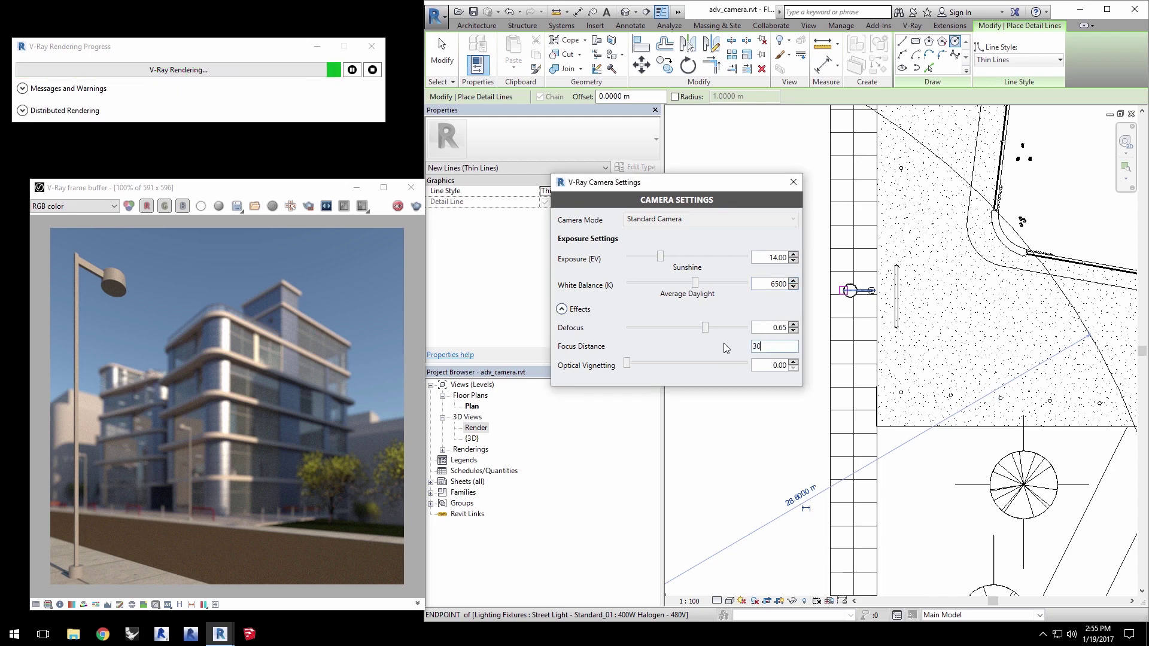
pyautogui.press('Return')
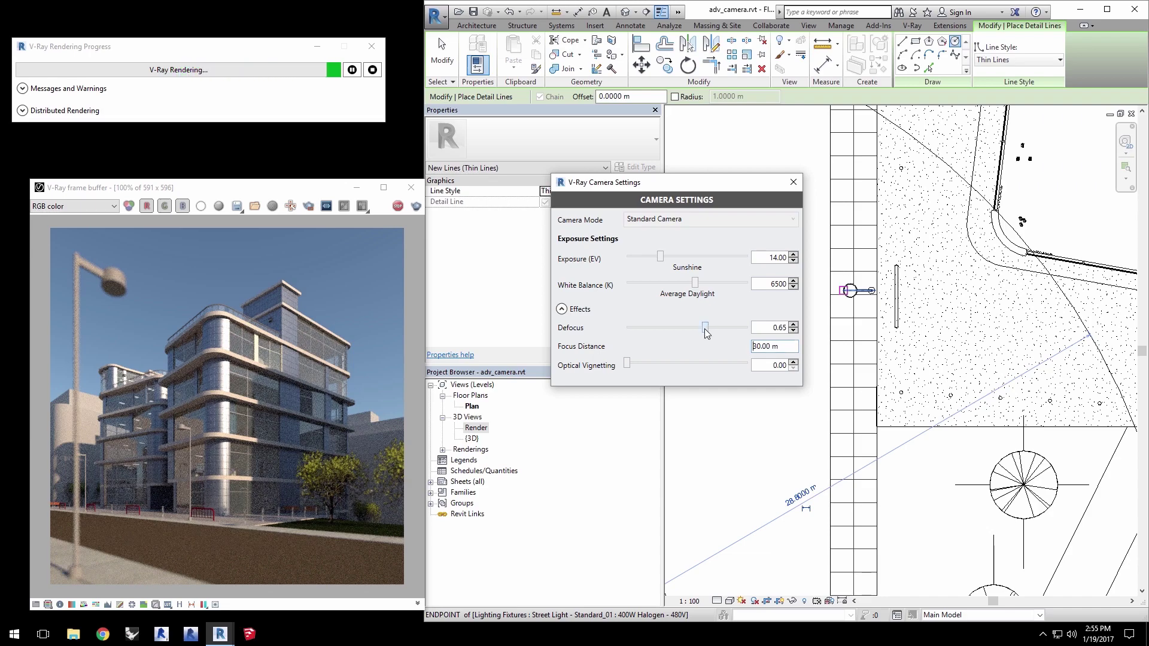
# Step: Test Defocus at 0.86 and Optical Vignetting up to 0.52, then set both to 0.00
pyautogui.moveTo(705, 329); pyautogui.dragTo(730, 328)
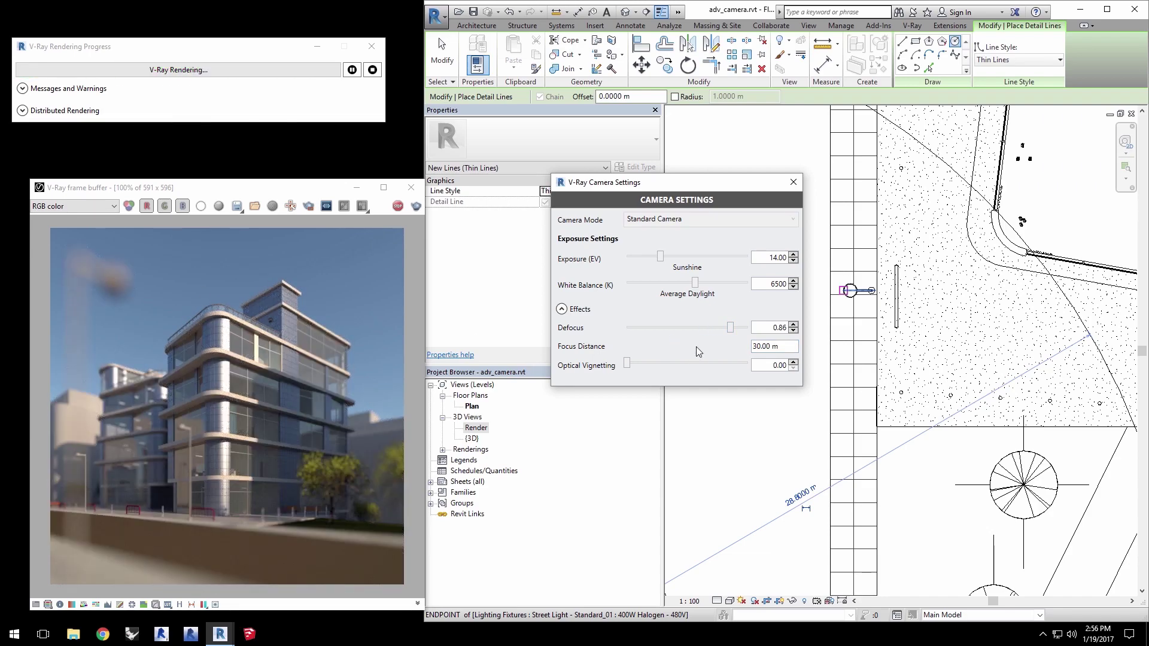
pyautogui.moveTo(731, 328); pyautogui.dragTo(706, 329)
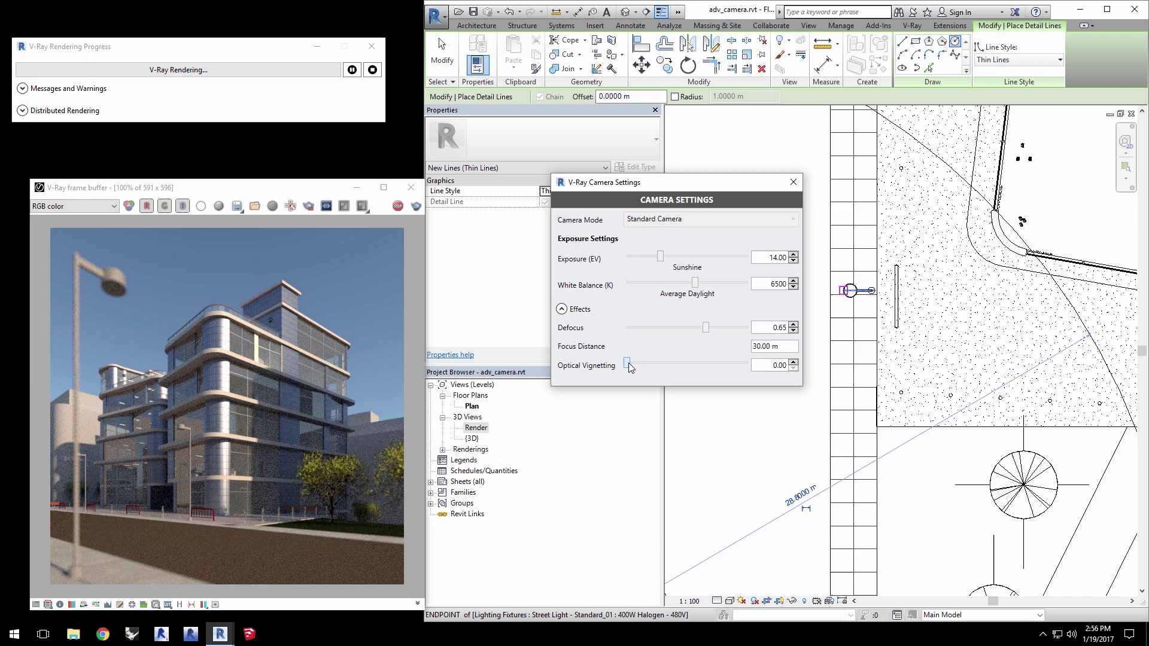
pyautogui.moveTo(631, 363); pyautogui.dragTo(638, 363)
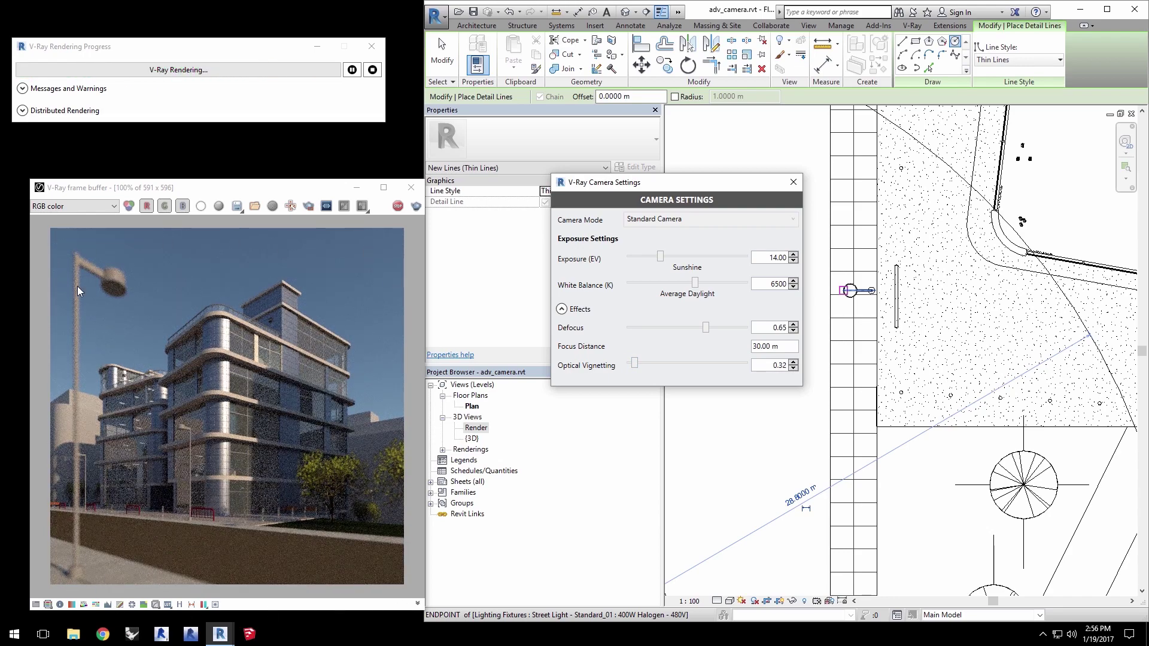
pyautogui.click(640, 365)
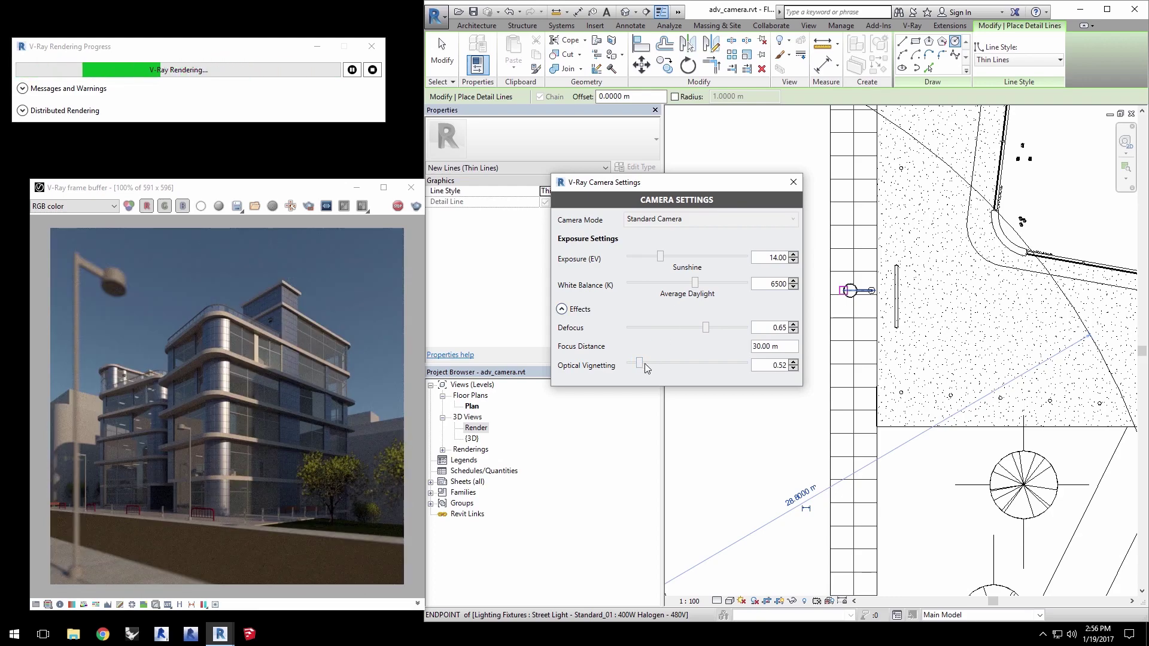
pyautogui.moveTo(640, 365); pyautogui.dragTo(625, 365)
pyautogui.moveTo(706, 328); pyautogui.dragTo(610, 329)
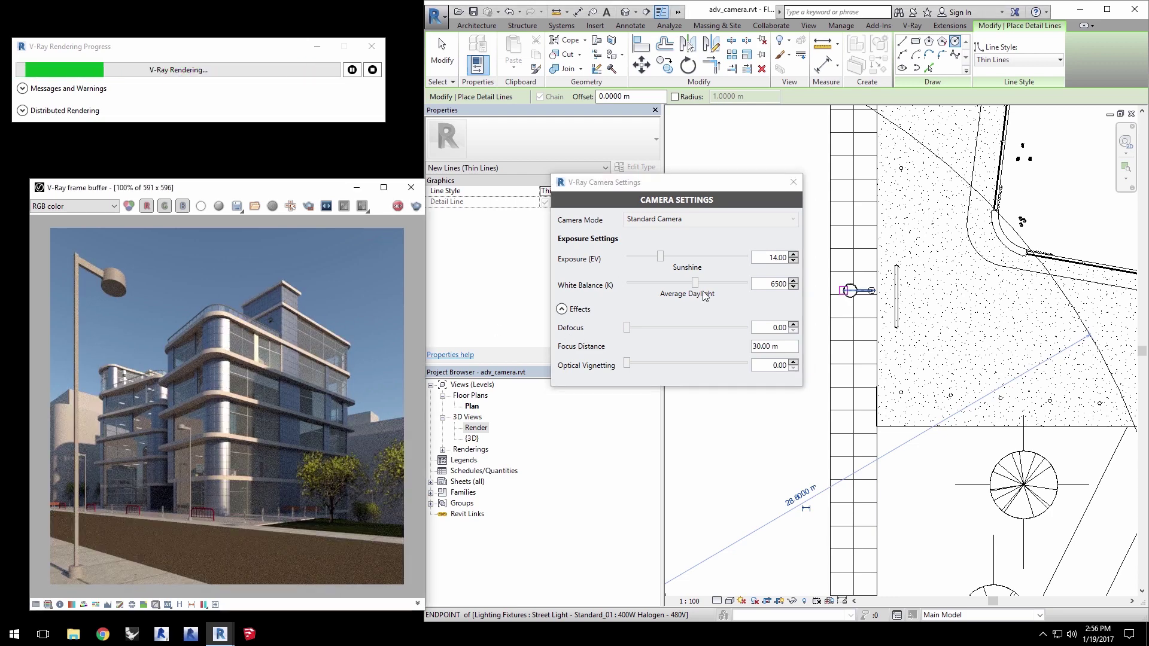
# Step: Close the camera settings and end the detail line command
pyautogui.click(794, 182)
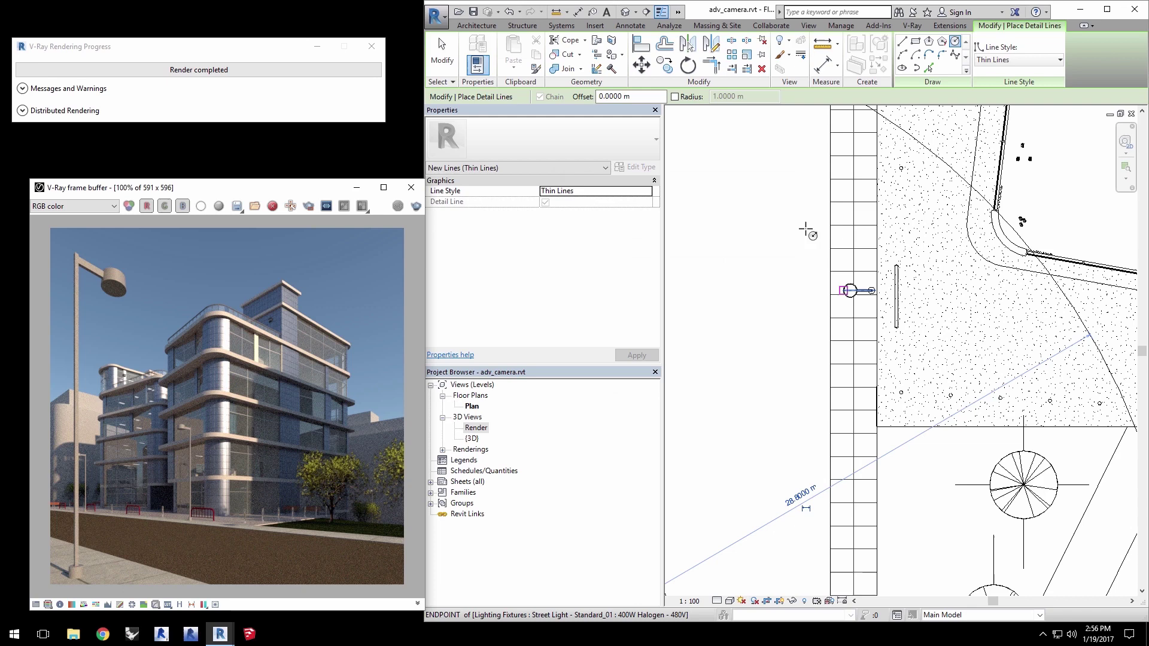
pyautogui.click(911, 26)
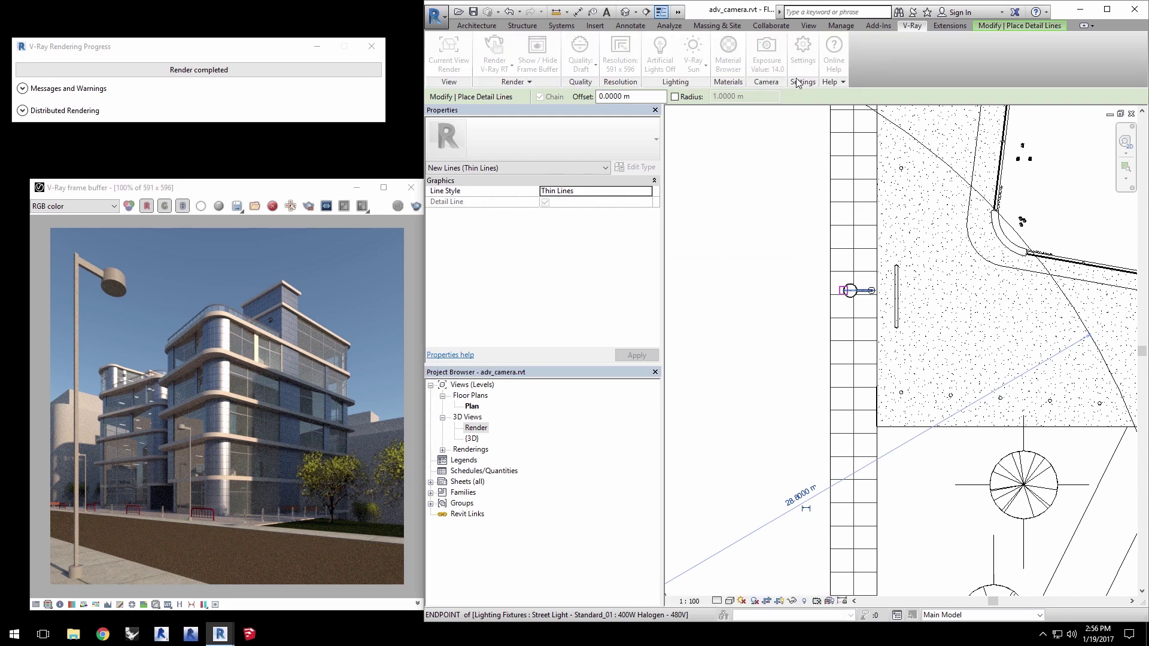
pyautogui.moveTo(824, 221); pyautogui.dragTo(802, 238, button='middle')
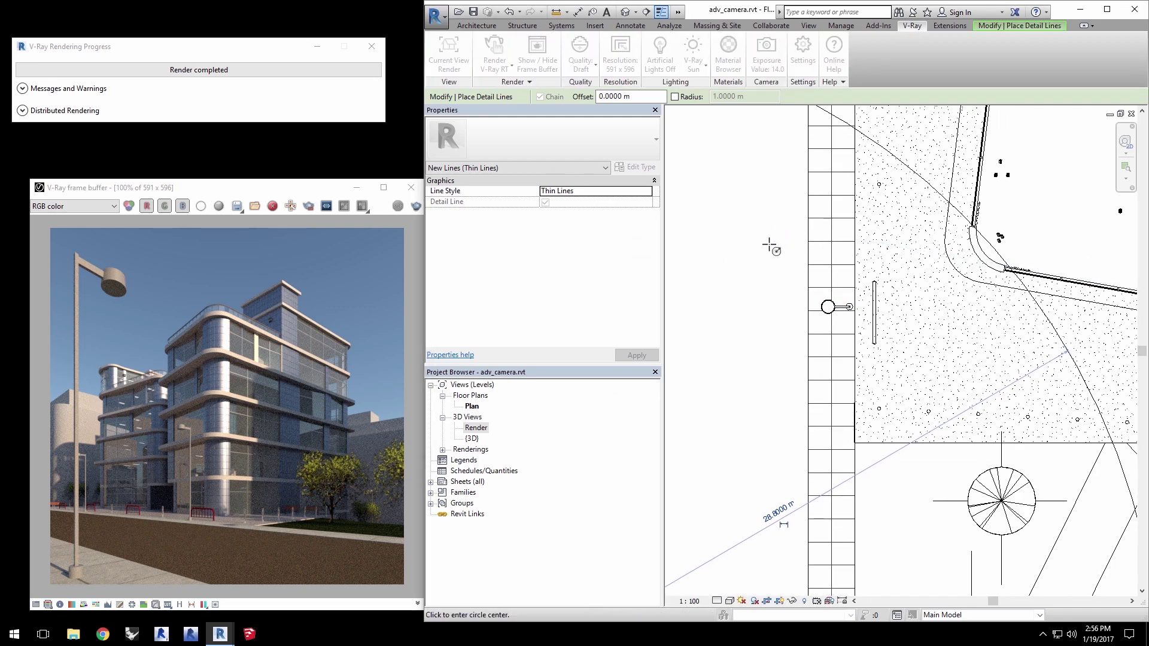
pyautogui.press('Escape')
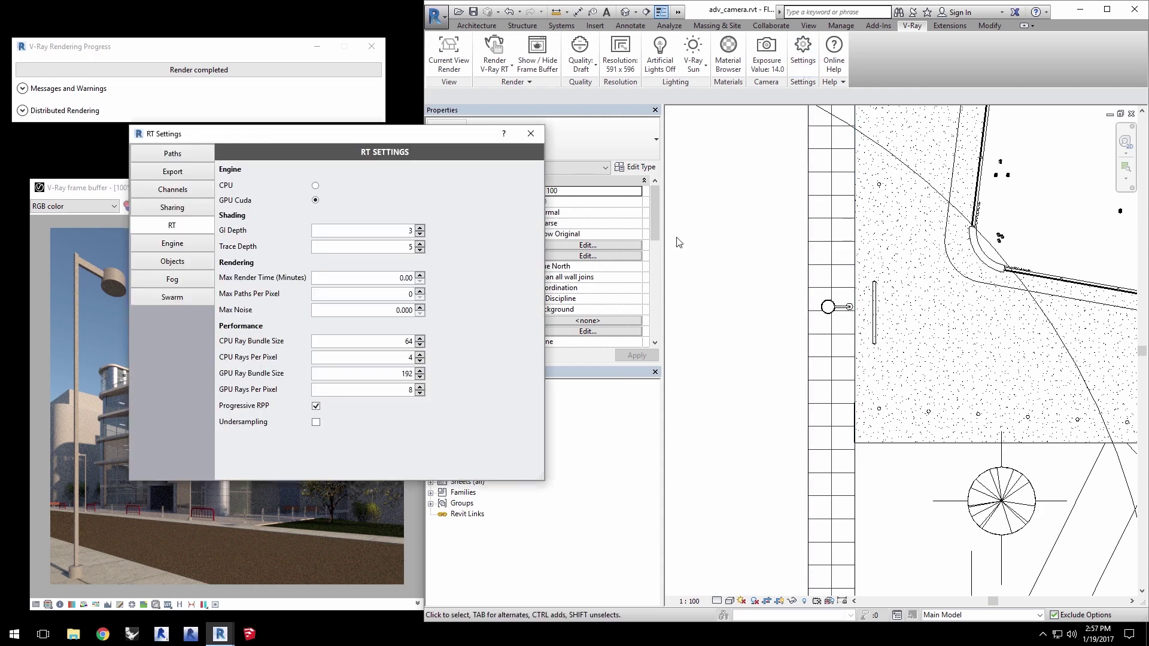
# Step: Load adv_camera.xml via Settings Sharing and import its dome light, exposure 5.0 settings
pyautogui.click(173, 209)
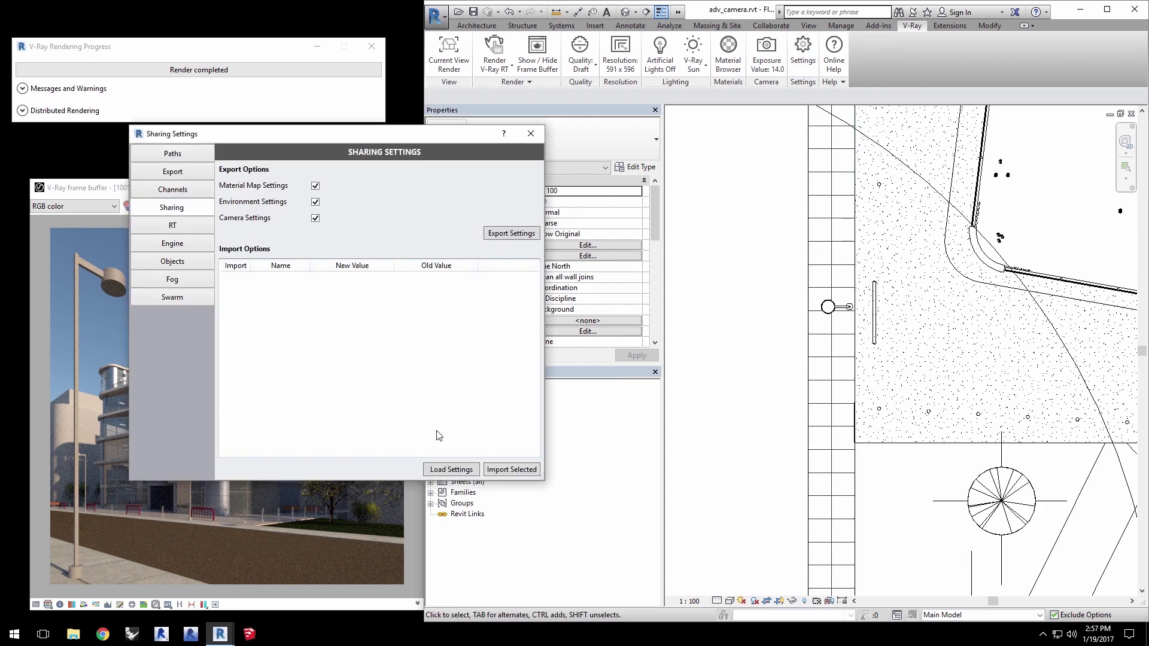
pyautogui.click(451, 470)
pyautogui.click(260, 226)
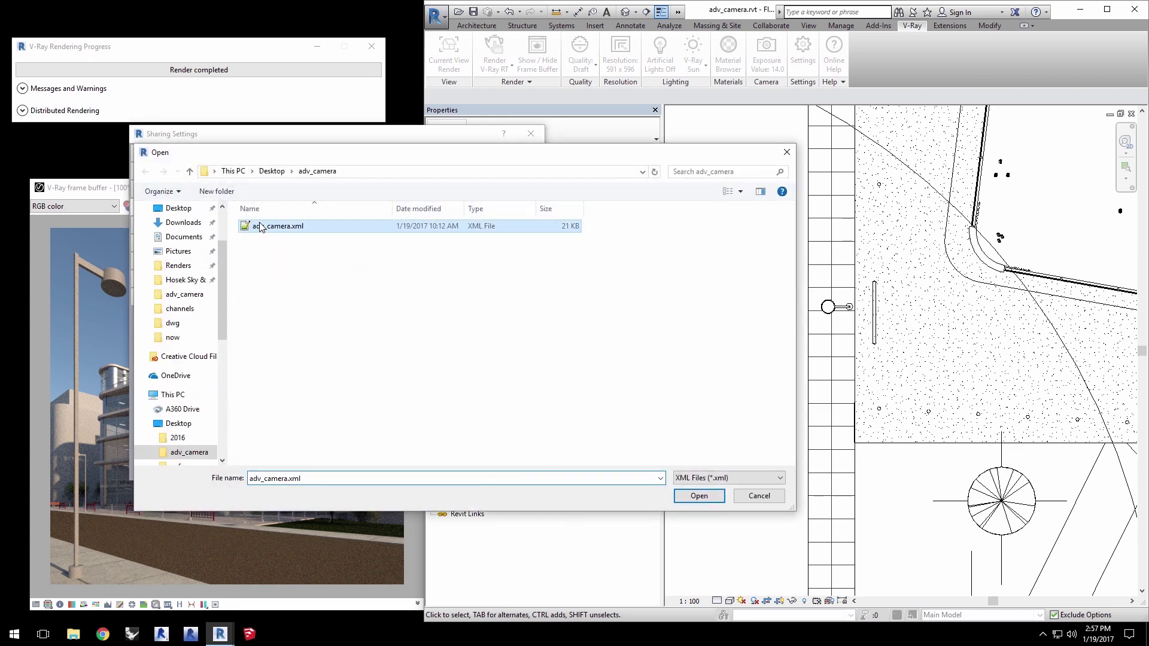
pyautogui.click(699, 498)
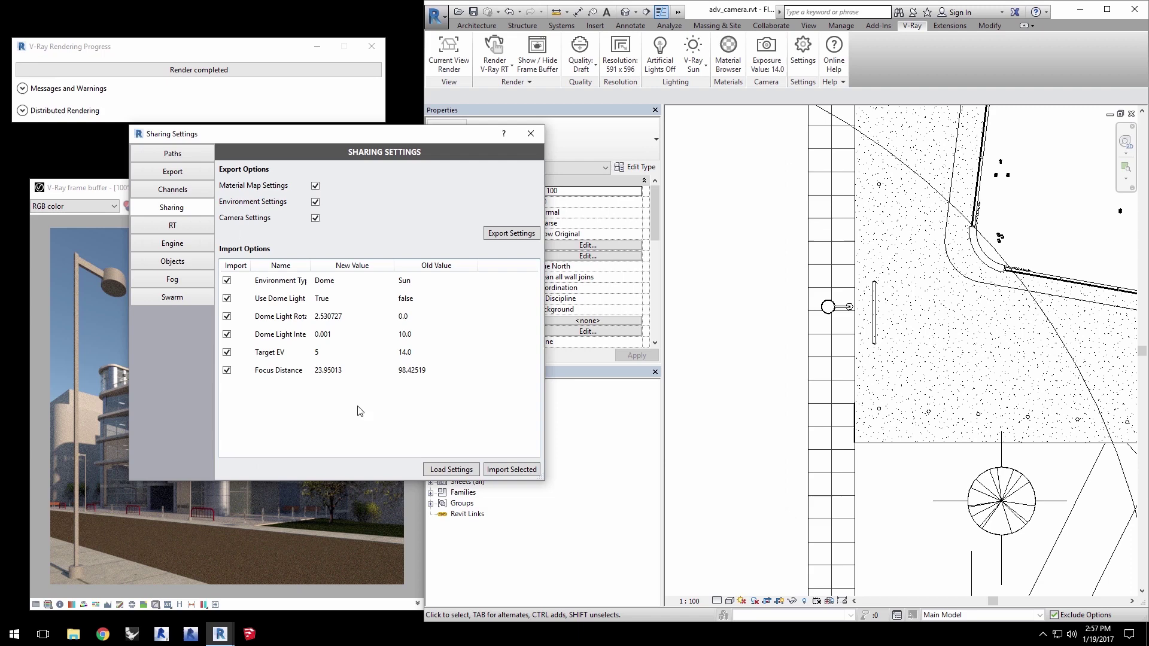
pyautogui.click(525, 469)
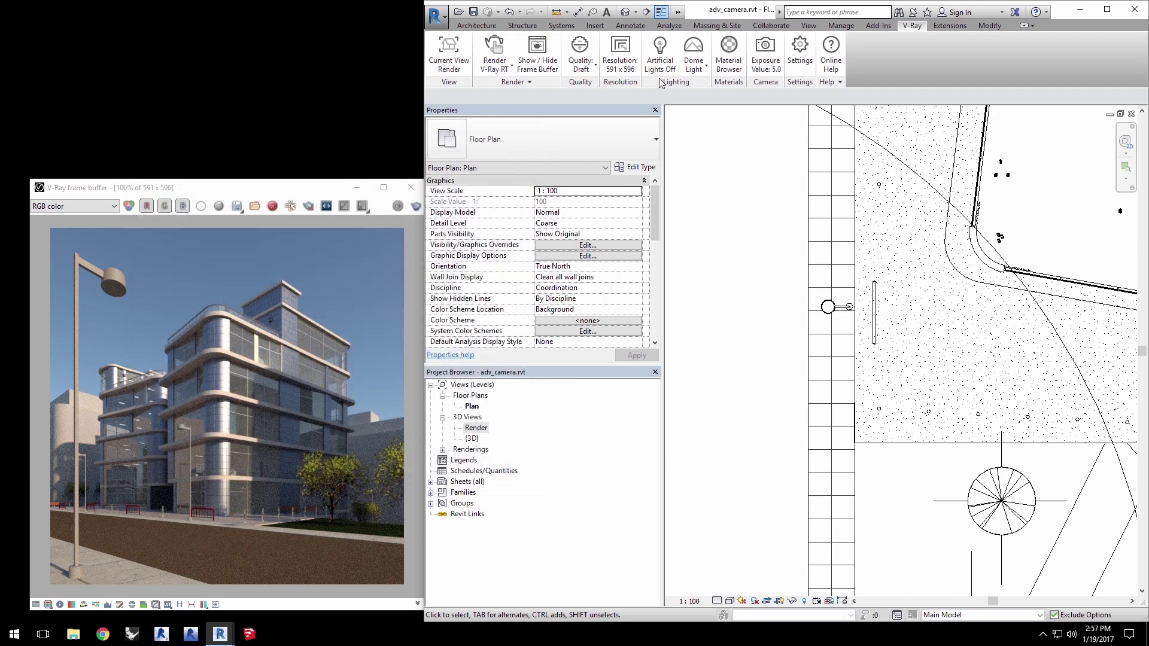
# Step: Turn on artificial lights and enable the global Transparent Material Override
pyautogui.click(660, 60)
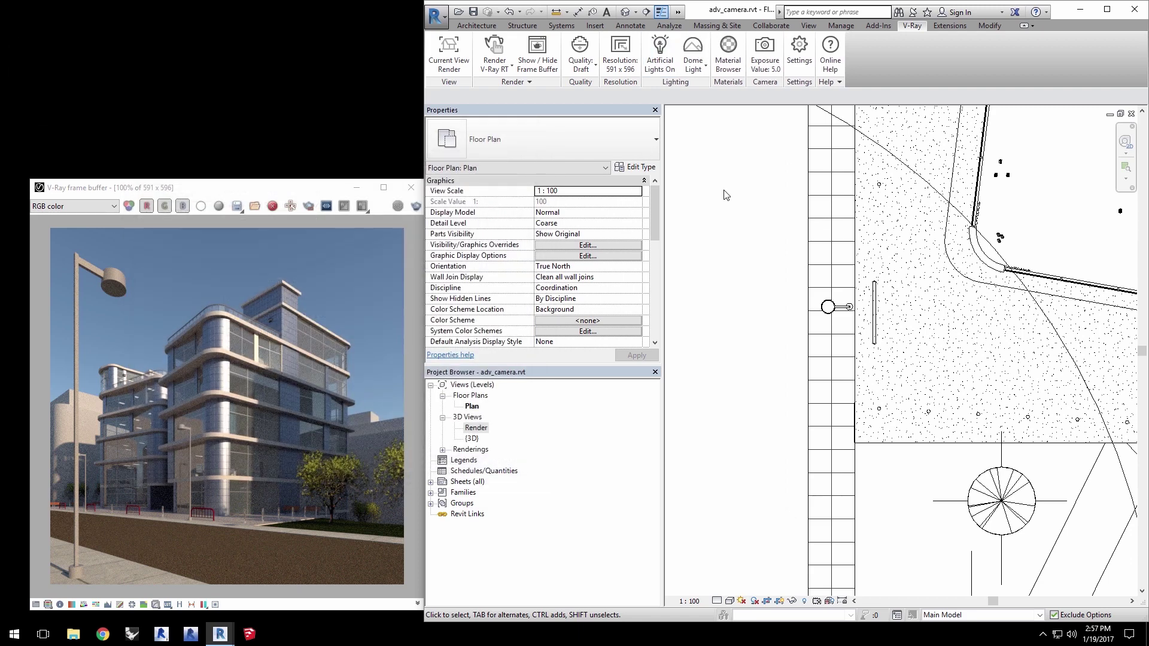
pyautogui.click(726, 66)
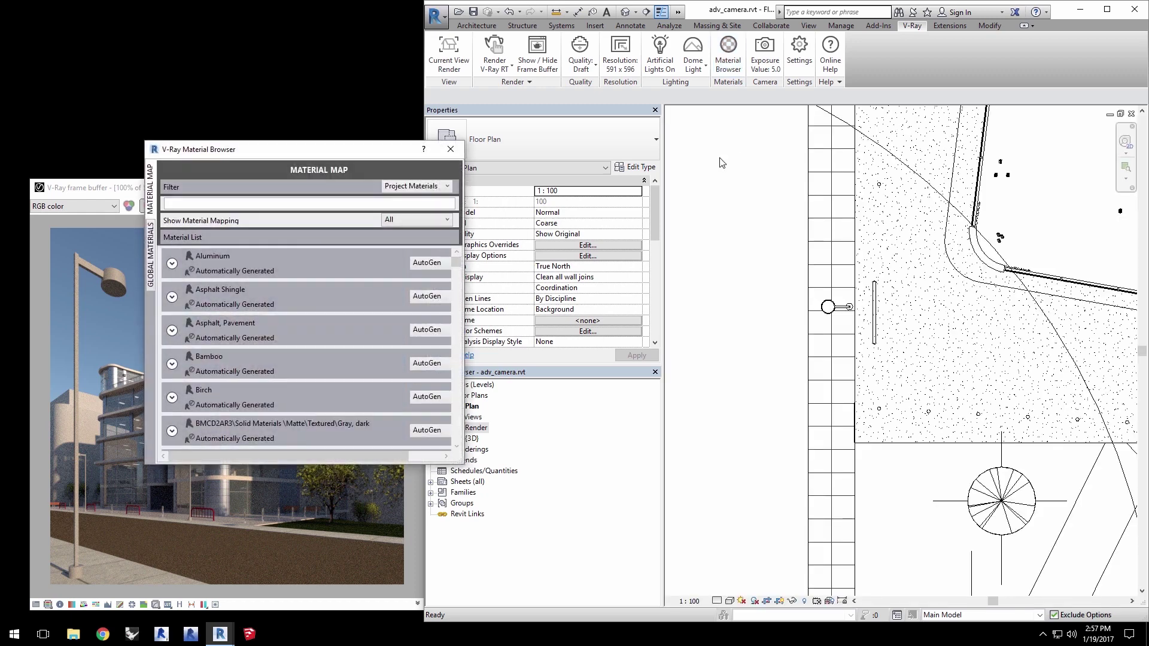
pyautogui.click(151, 251)
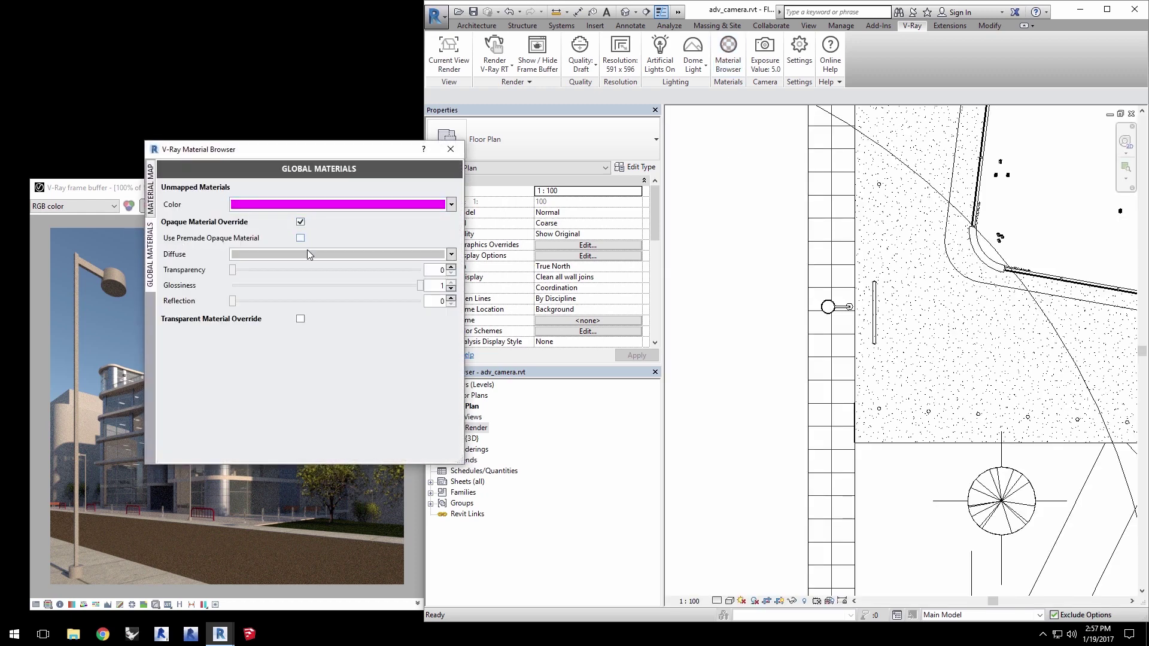
pyautogui.click(300, 319)
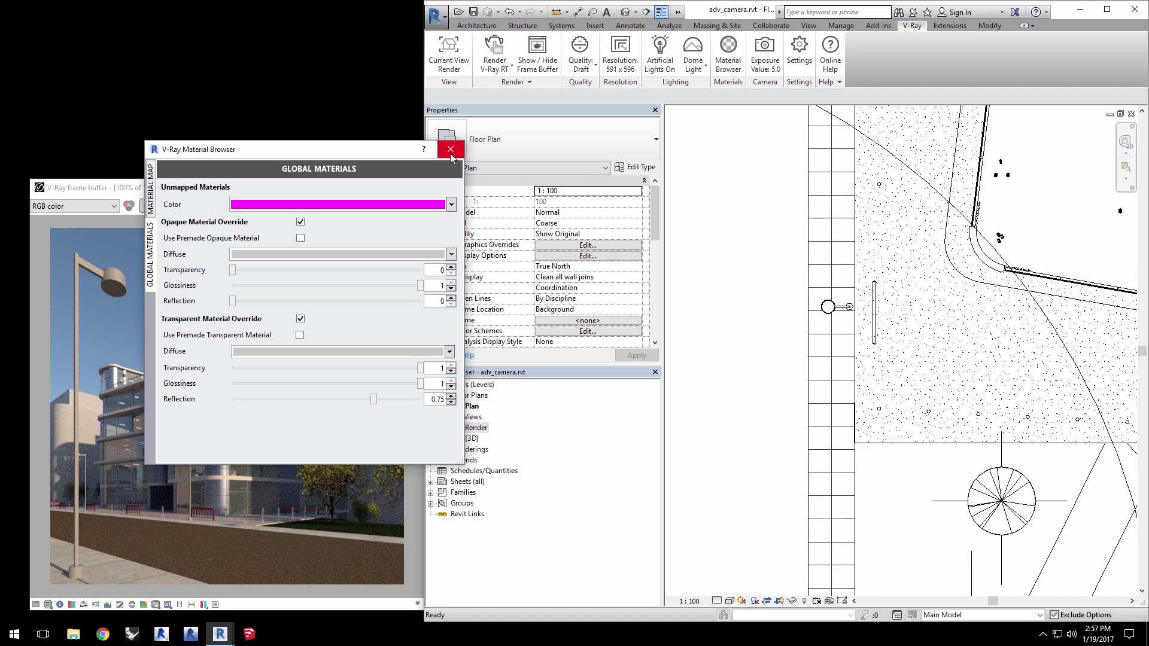
pyautogui.click(450, 149)
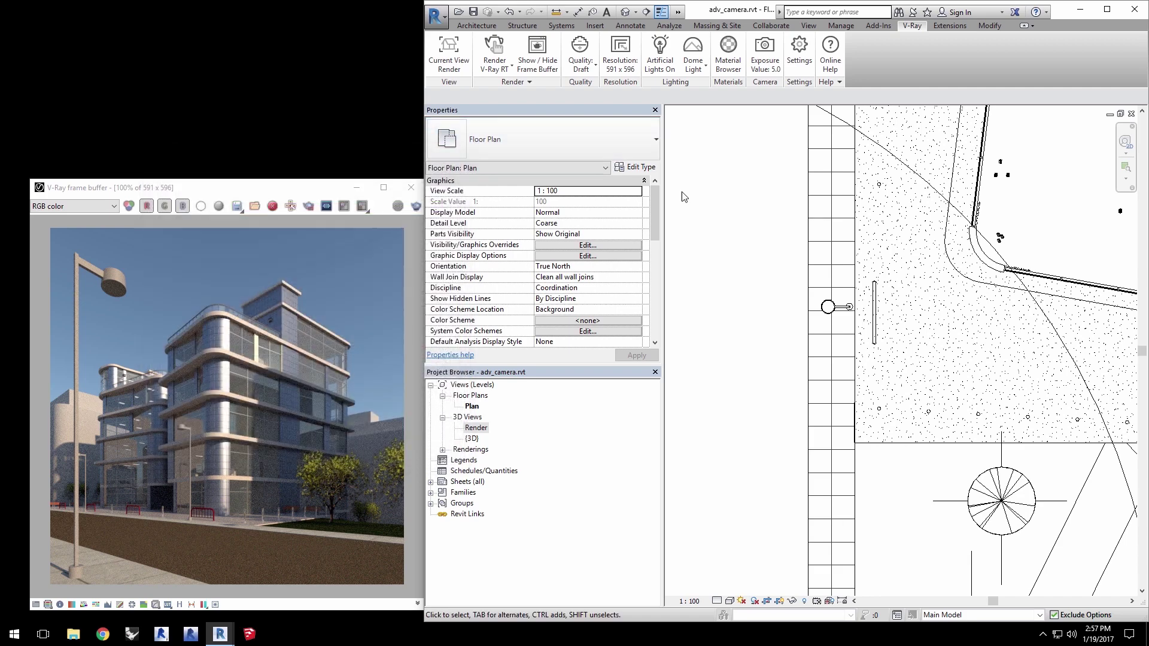
# Step: Render the Render view with V-Ray at 591 x 596
pyautogui.click(494, 69)
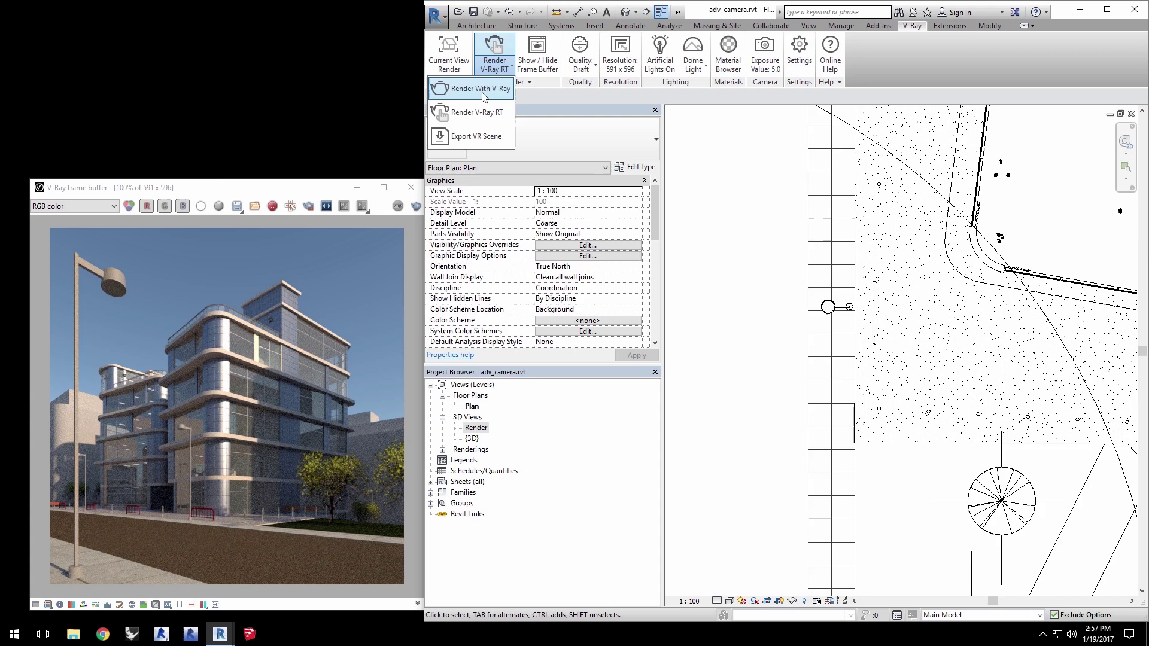
pyautogui.click(486, 94)
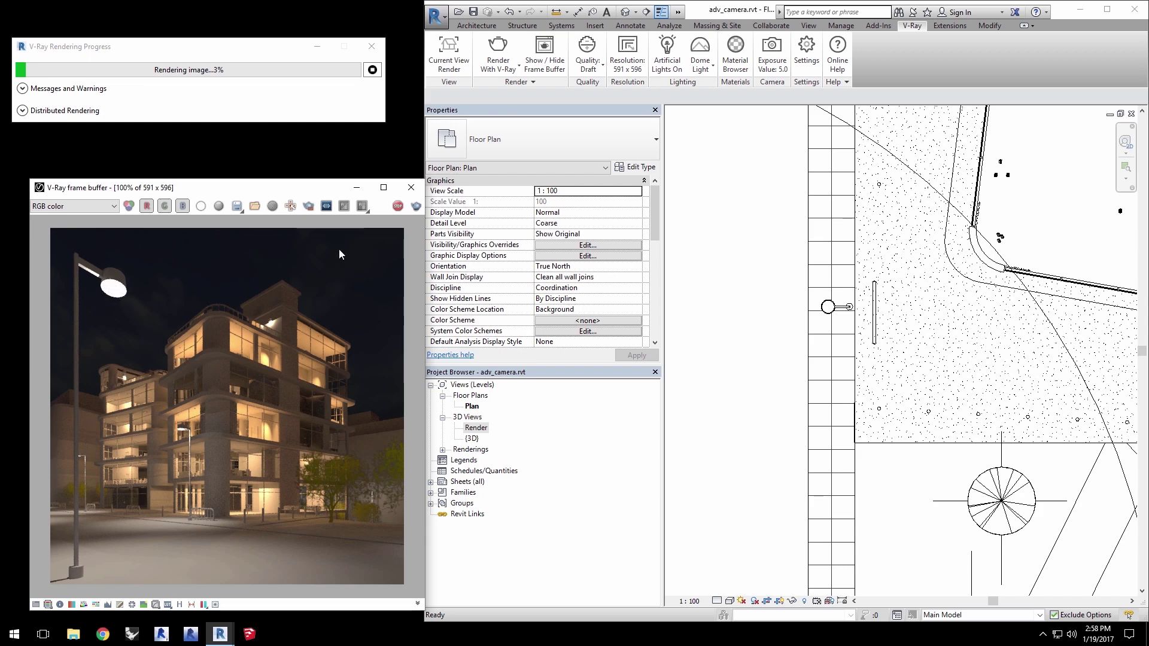
pyautogui.click(402, 206)
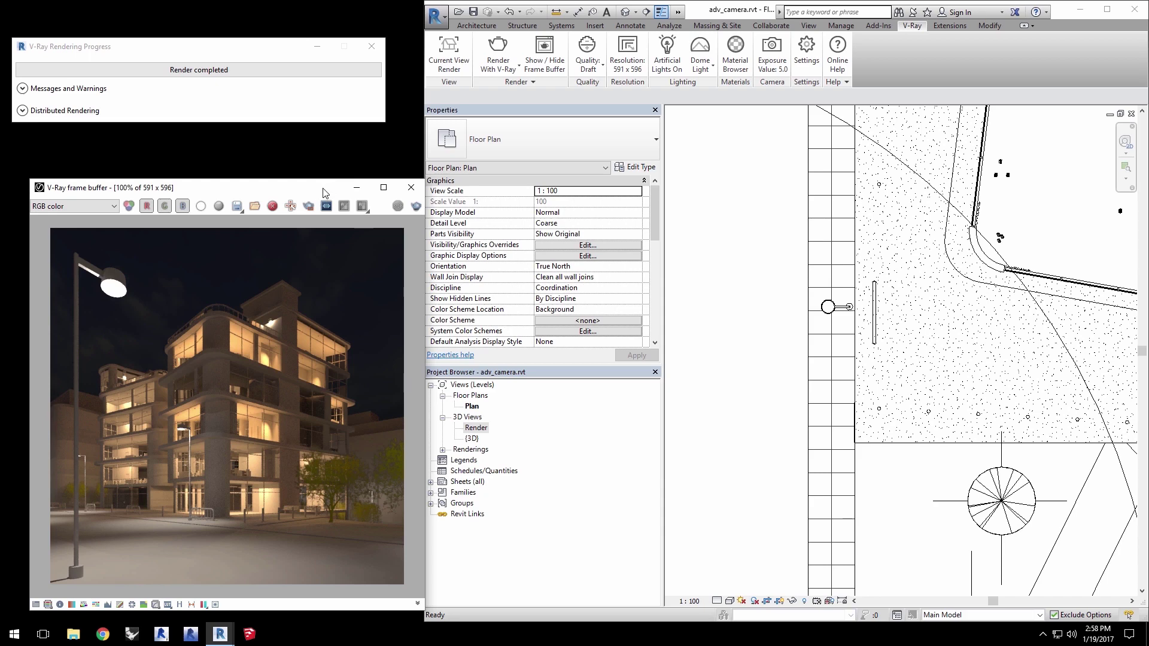
# Step: Maximize the frame buffer and enable Bloom and Glare, each with its intensity mask
pyautogui.doubleClick(317, 192)
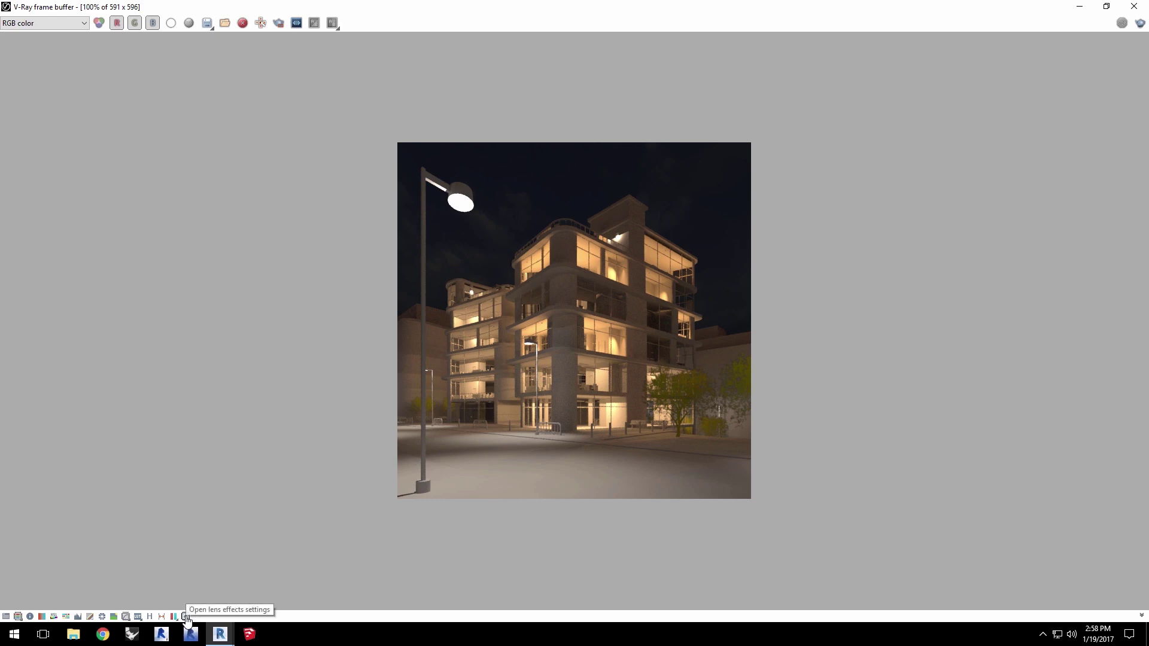
pyautogui.click(185, 617)
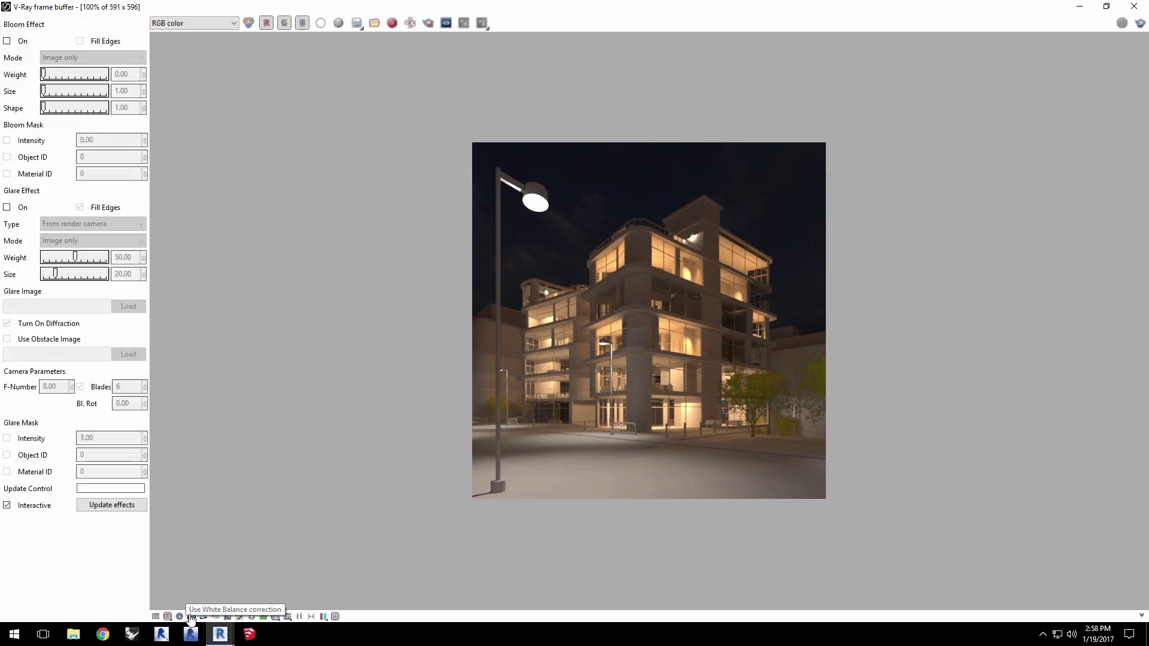
pyautogui.click(7, 41)
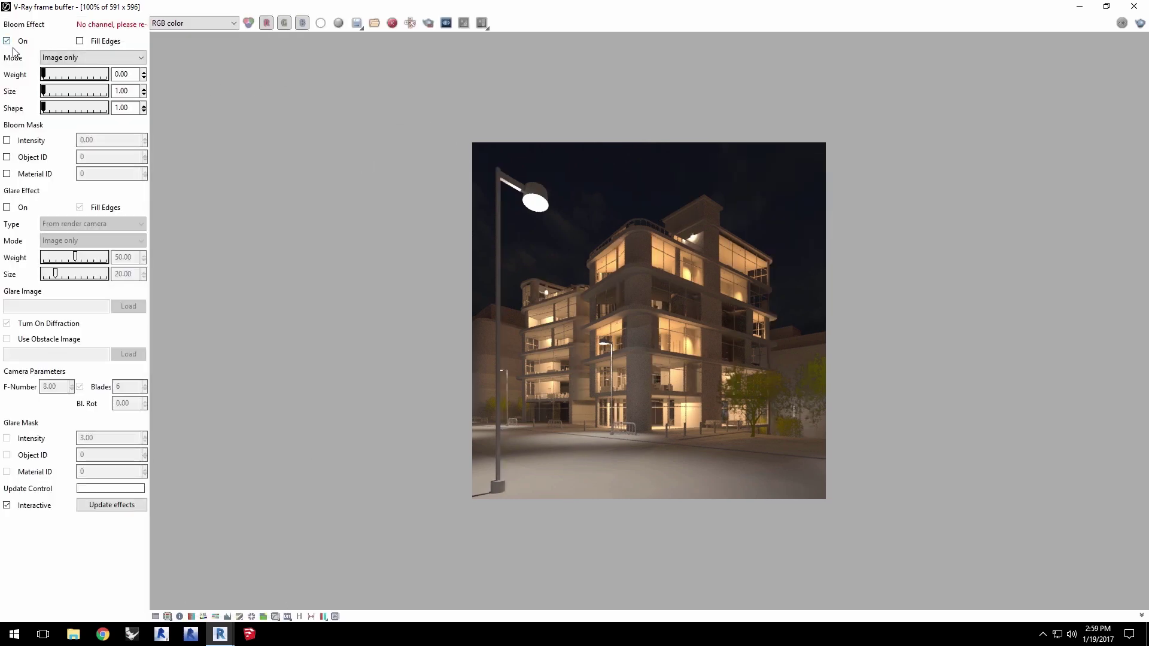
pyautogui.click(7, 140)
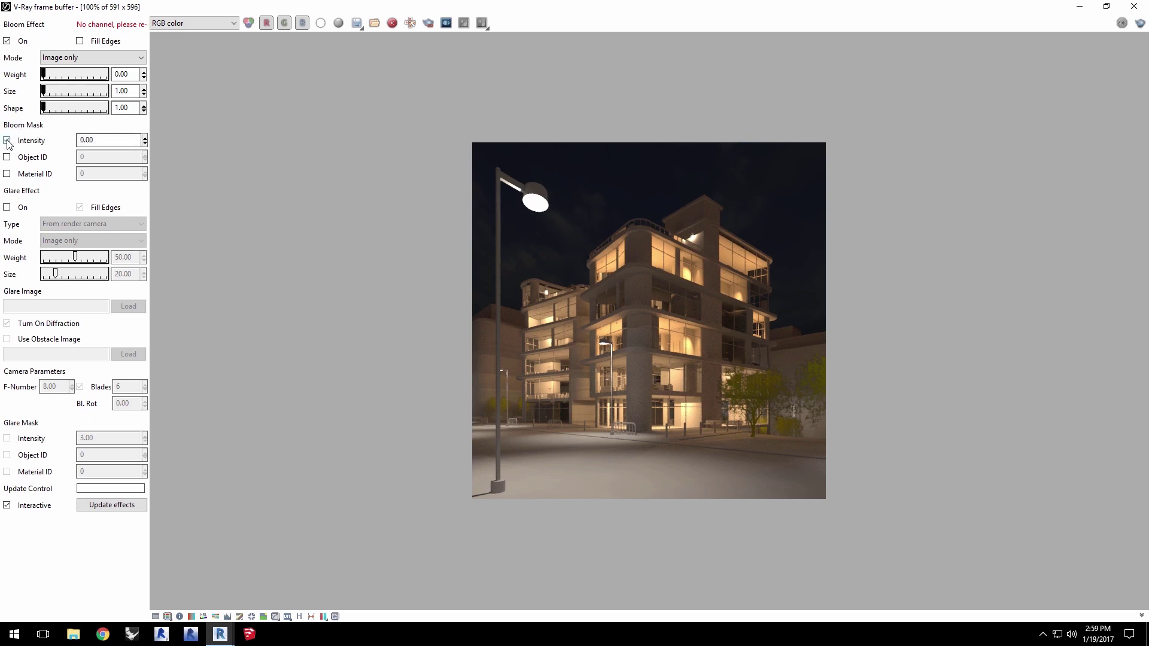
pyautogui.click(7, 207)
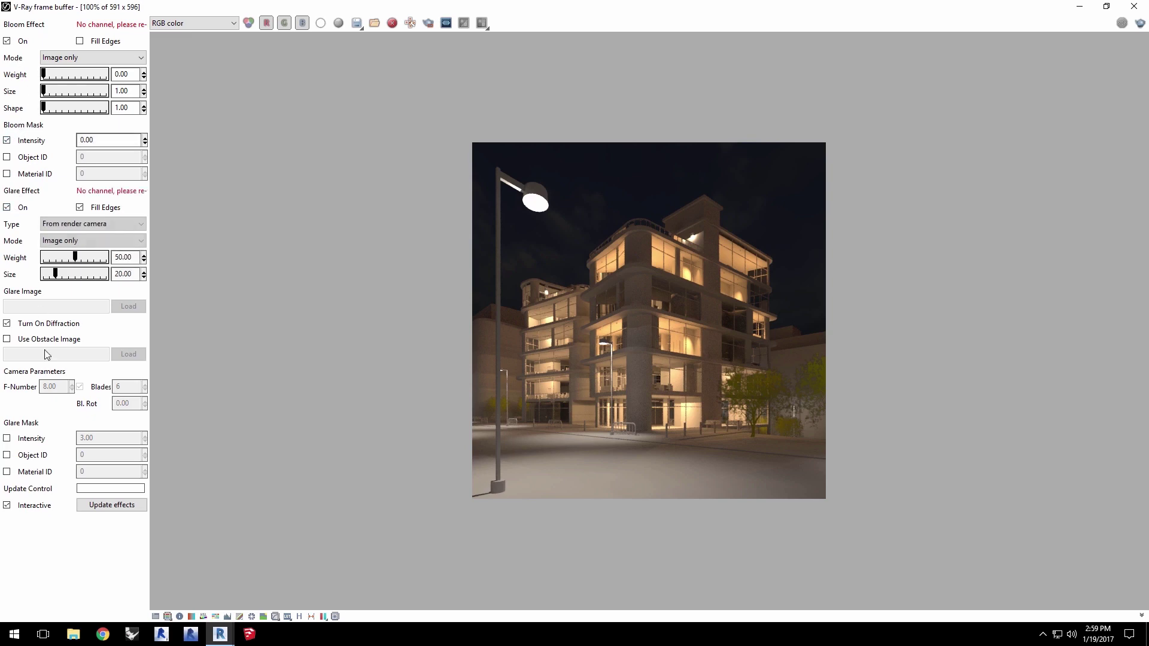
pyautogui.click(6, 438)
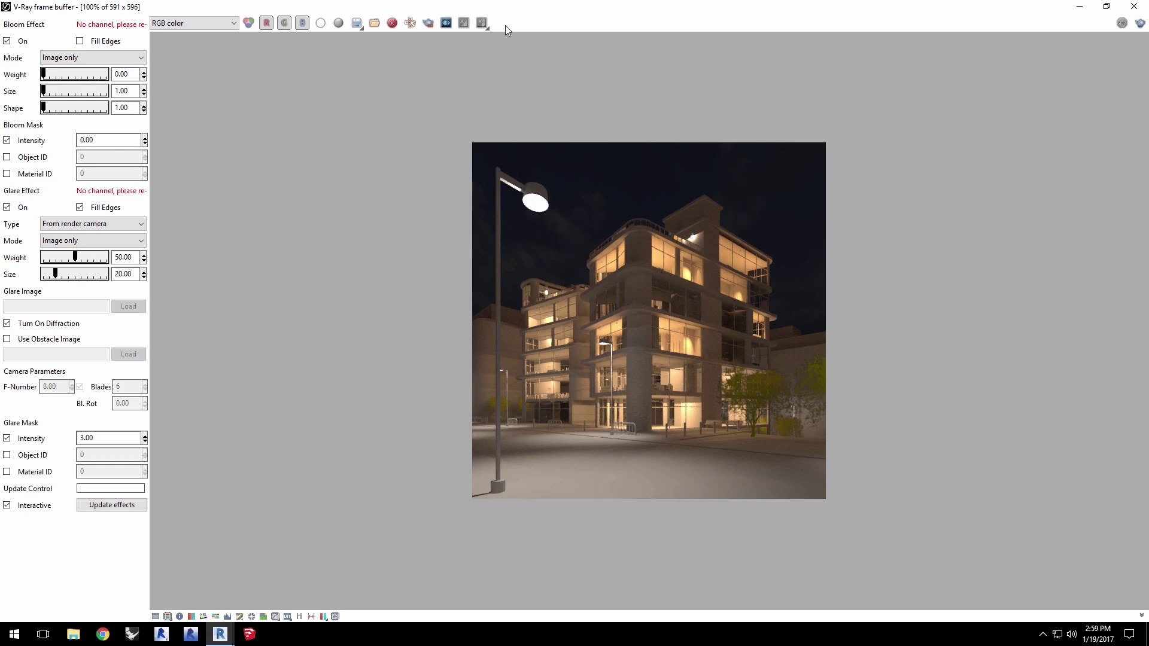
# Step: Float the frame buffer again and re-render the night view with V-Ray lens effects enabled
pyautogui.moveTo(515, 8); pyautogui.dragTo(305, 191)
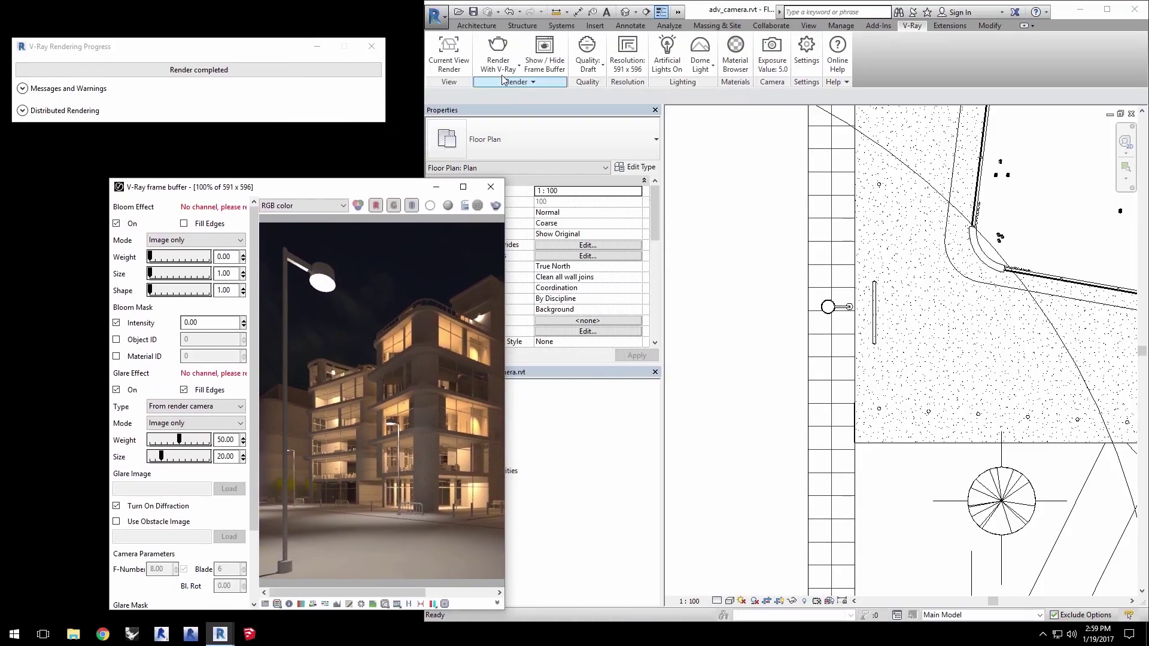
pyautogui.click(481, 82)
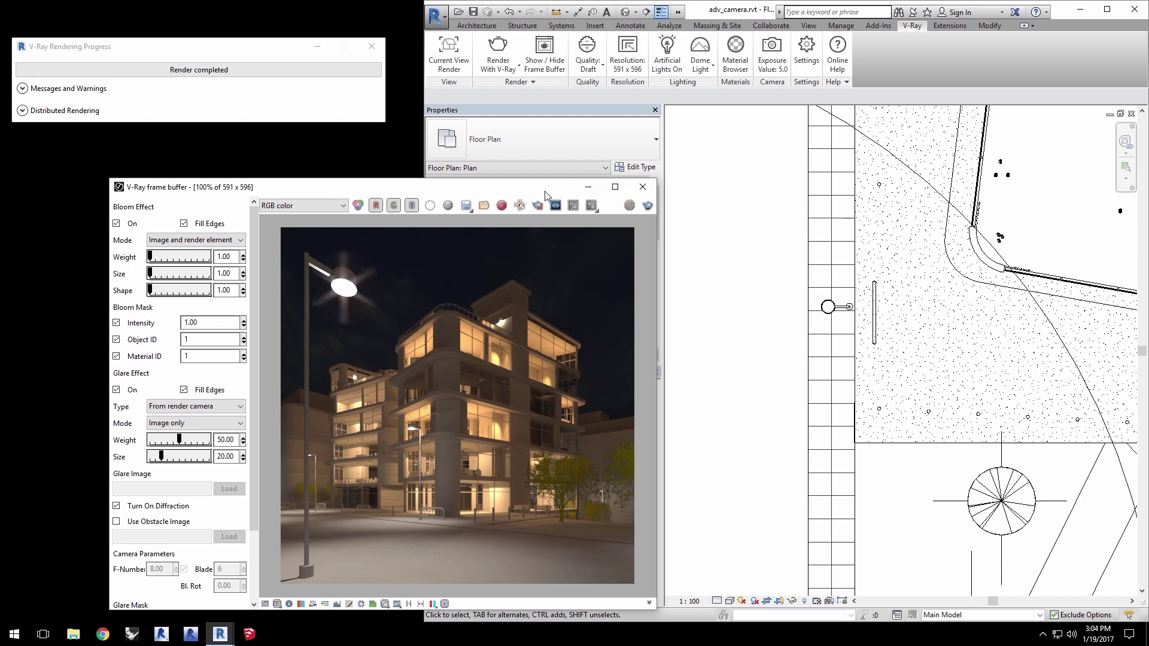
pyautogui.moveTo(546, 191); pyautogui.dragTo(709, 119)
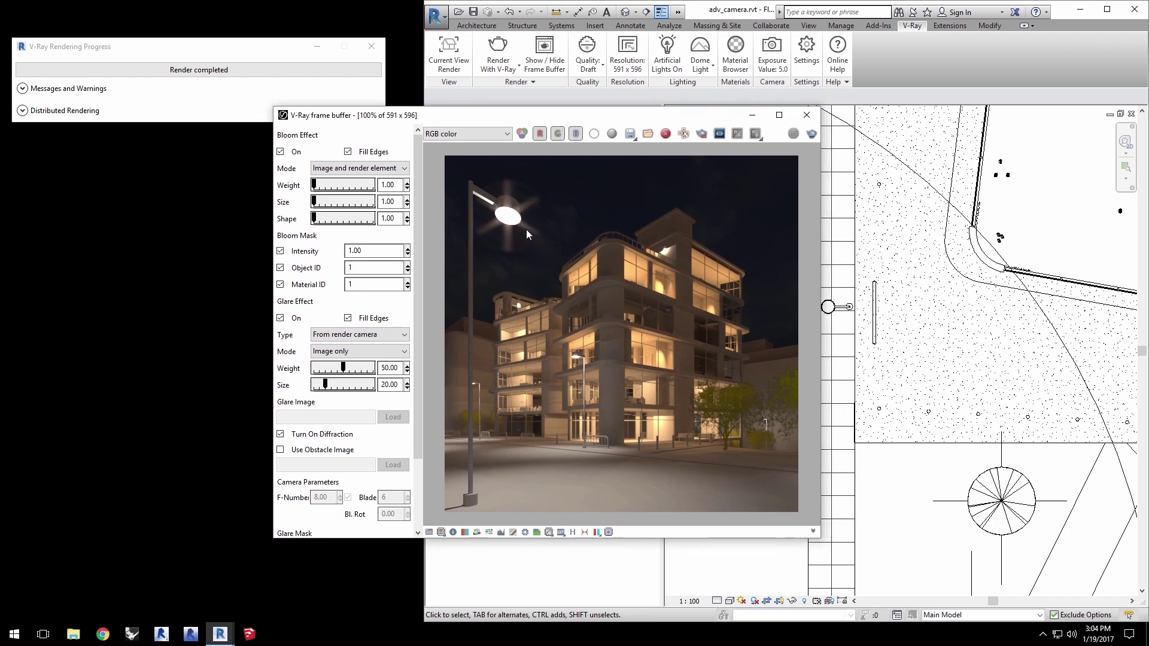
# Step: View the Bloom, BloomMask and GlareMask render channels in the frame buffer
pyautogui.click(482, 133)
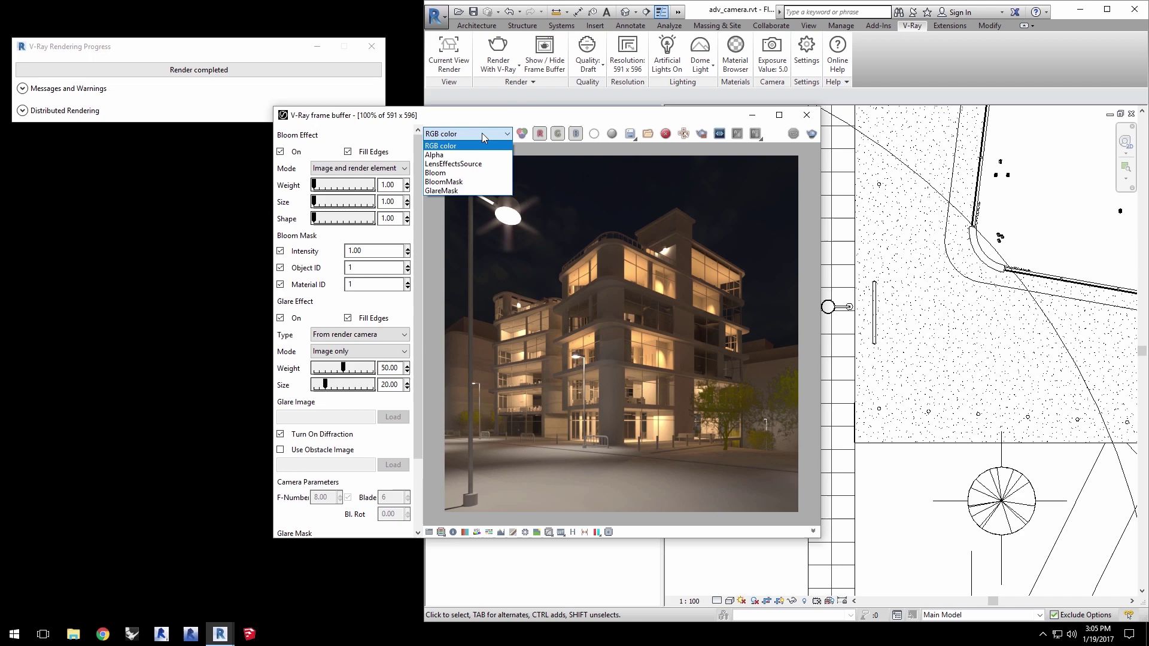
pyautogui.click(469, 144)
pyautogui.click(464, 132)
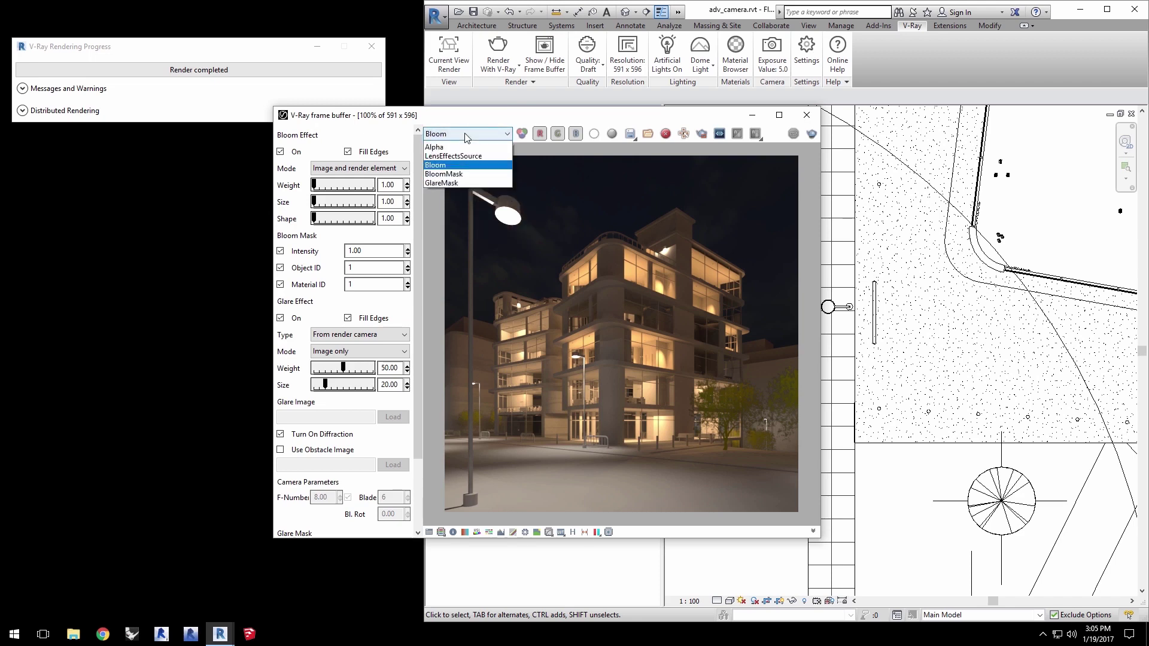
pyautogui.click(467, 184)
pyautogui.click(467, 134)
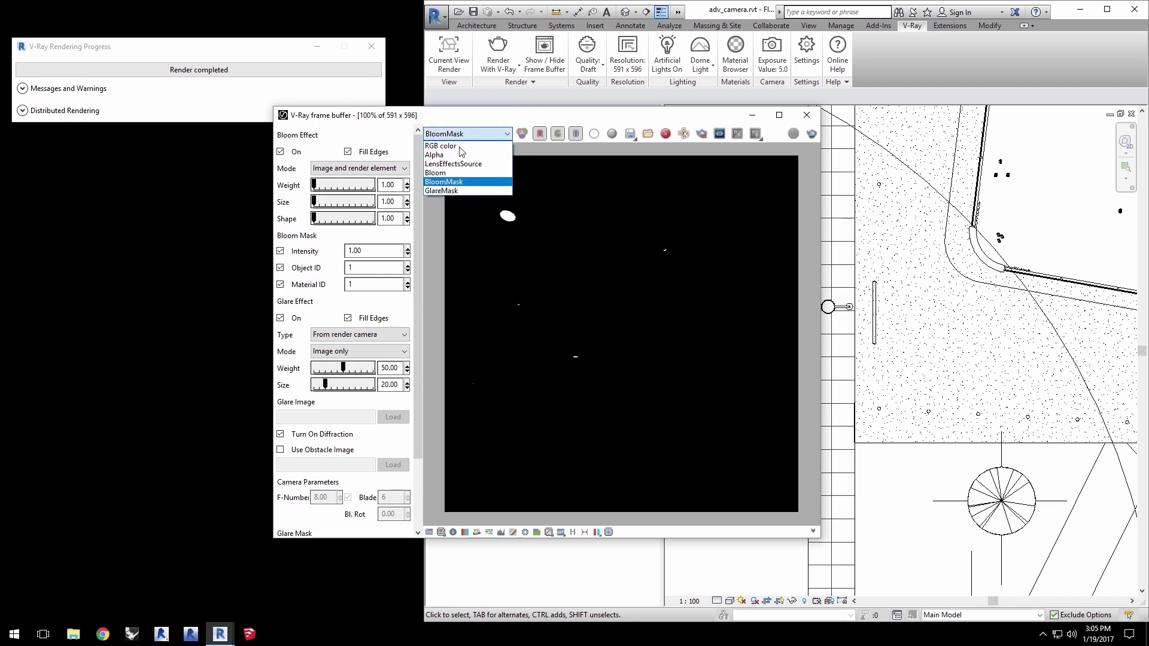
pyautogui.click(454, 190)
# Step: Return to RGB color and set Bloom weight 51.52, size 55, shape 35.67, Glare weight 21.21
pyautogui.click(502, 134)
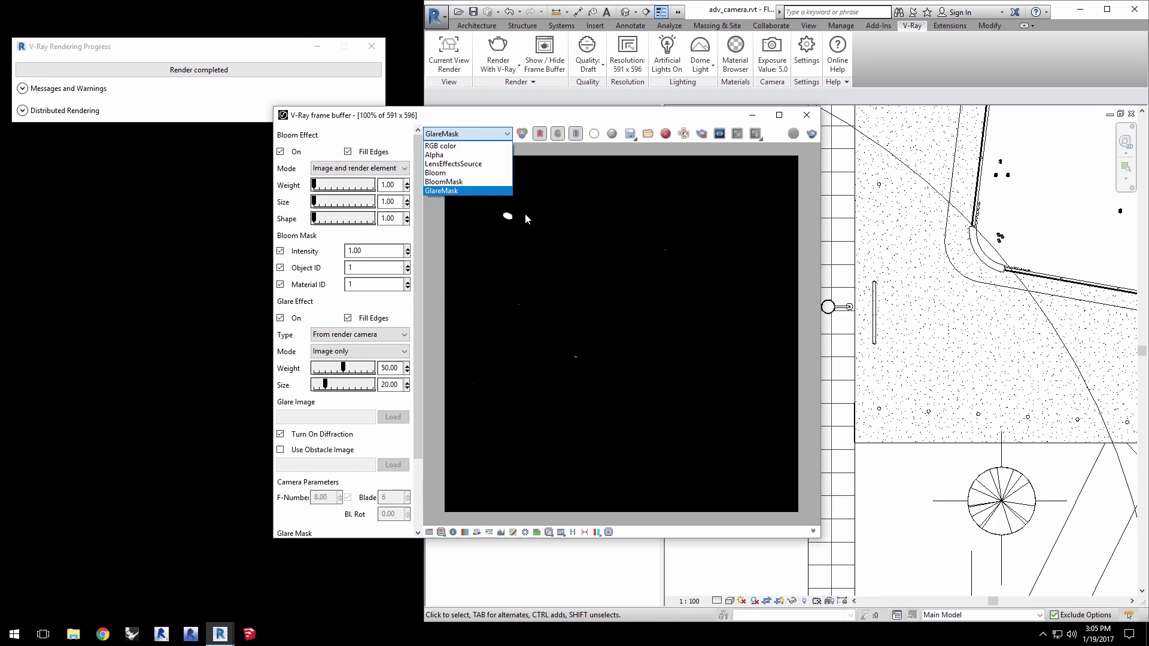
pyautogui.click(461, 145)
pyautogui.moveTo(313, 189); pyautogui.dragTo(367, 220)
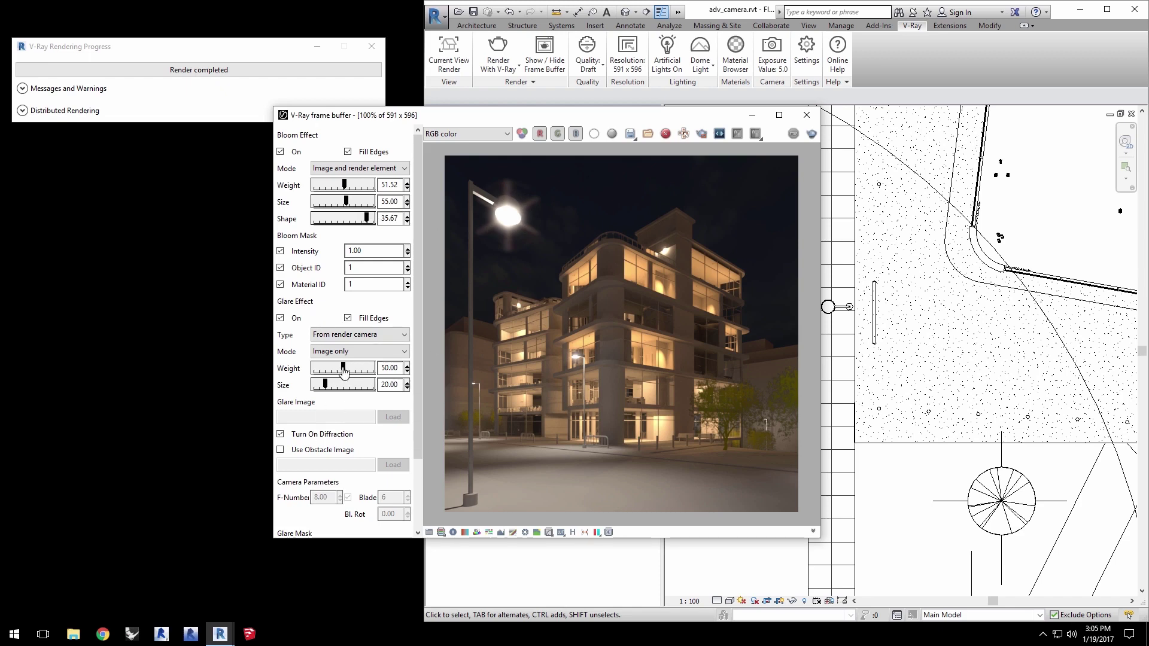
pyautogui.moveTo(344, 372)
pyautogui.mouseDown()
pyautogui.moveTo(326, 371)
pyautogui.moveTo(355, 387)
pyautogui.mouseUp()
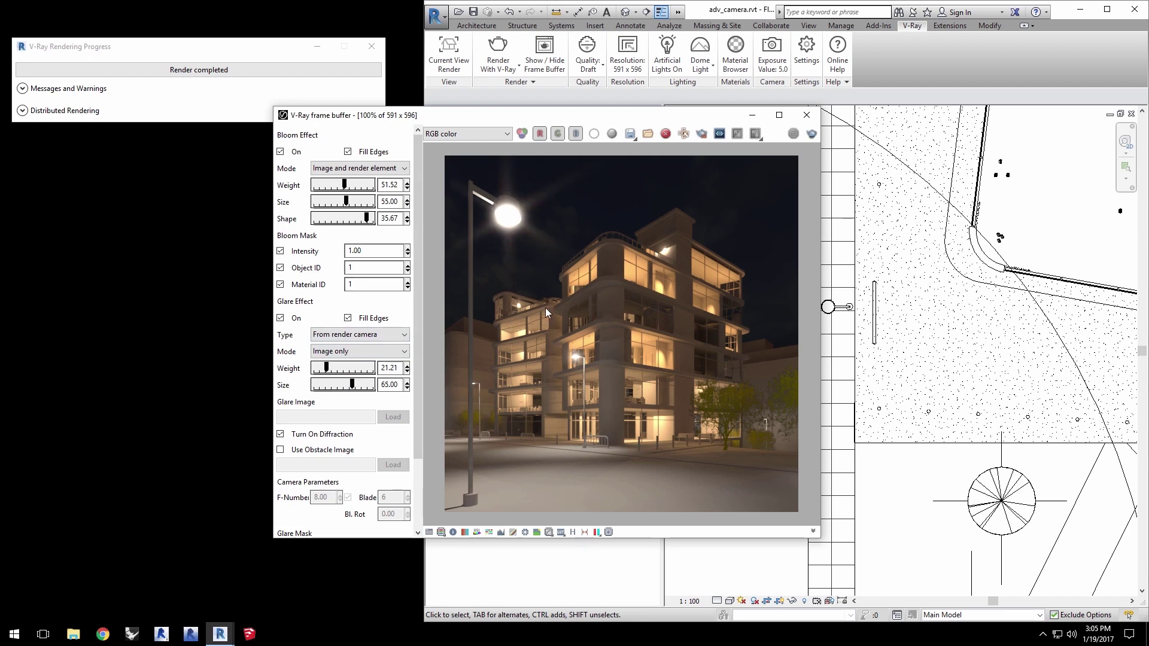